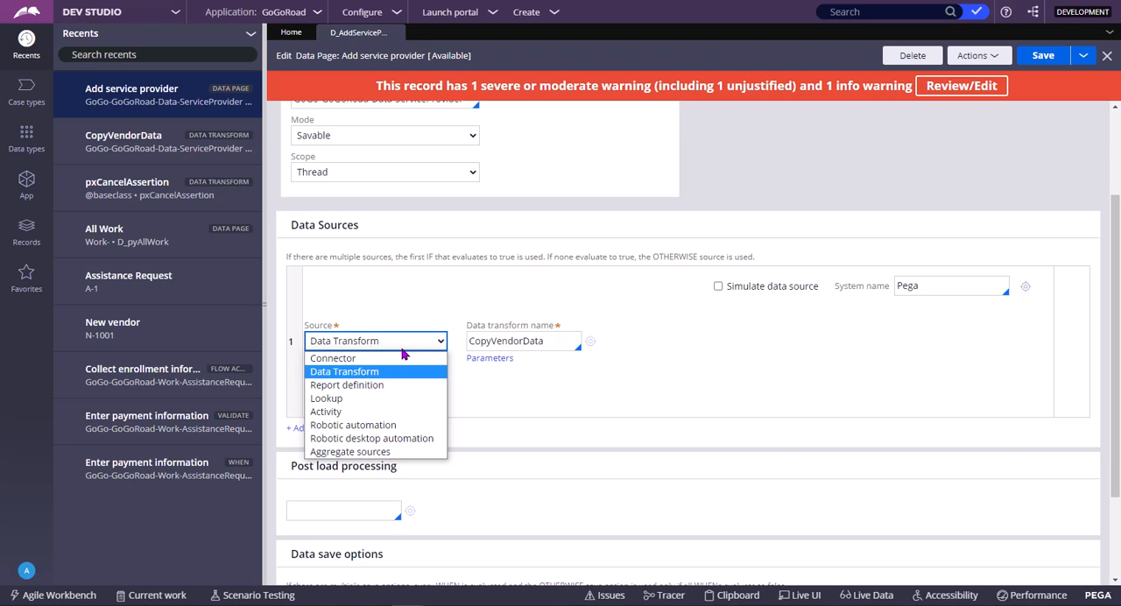
Open the CopyVendorData data transform used by the data source to examine its mappings, and return to the Add service provider data page
left_click(598, 377)
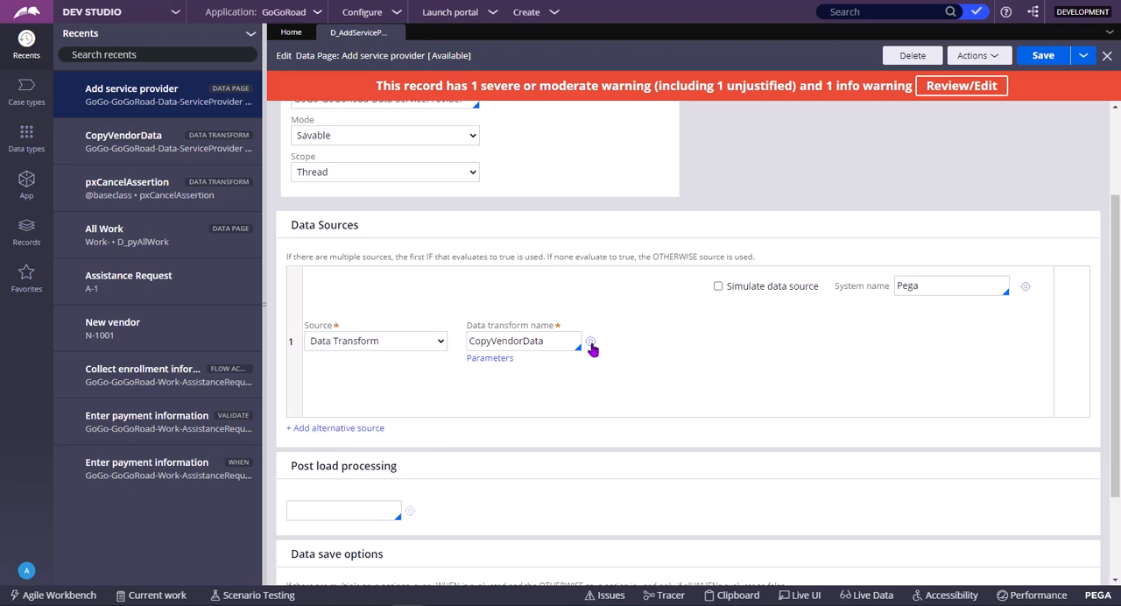
left_click(590, 342)
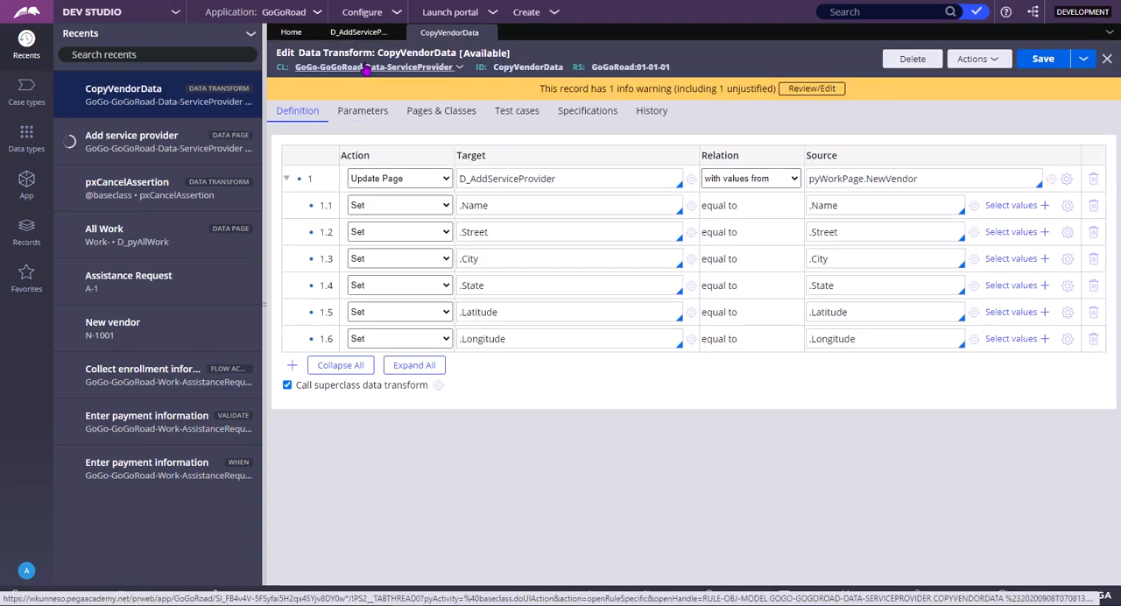
left_click(359, 35)
Switch the data source to Report definition and inspect its required name and response data transform fields
left_click(412, 340)
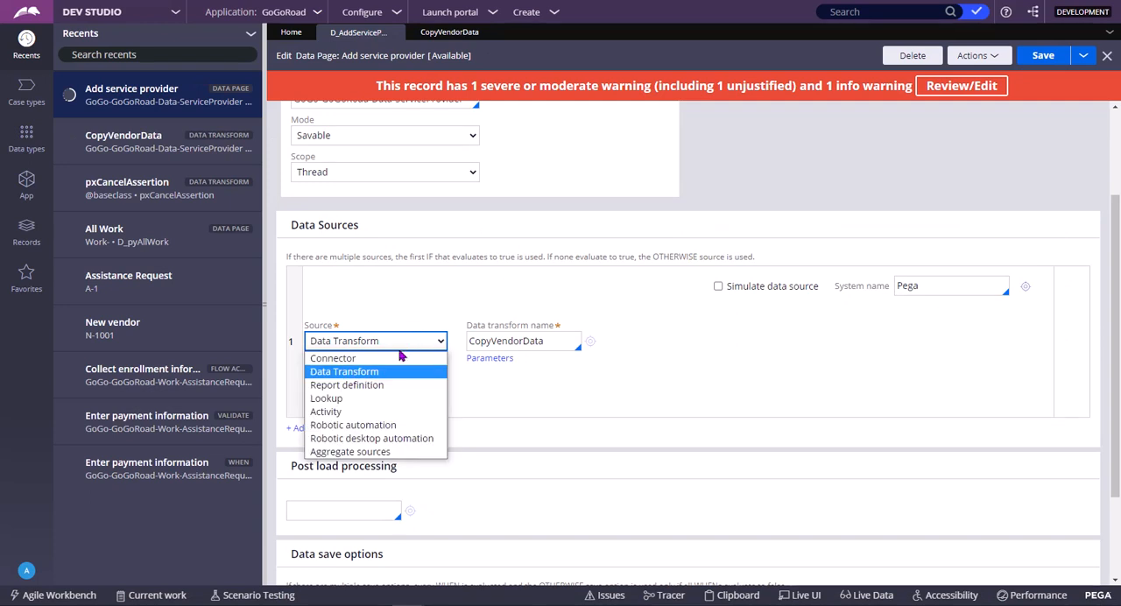
left_click(379, 385)
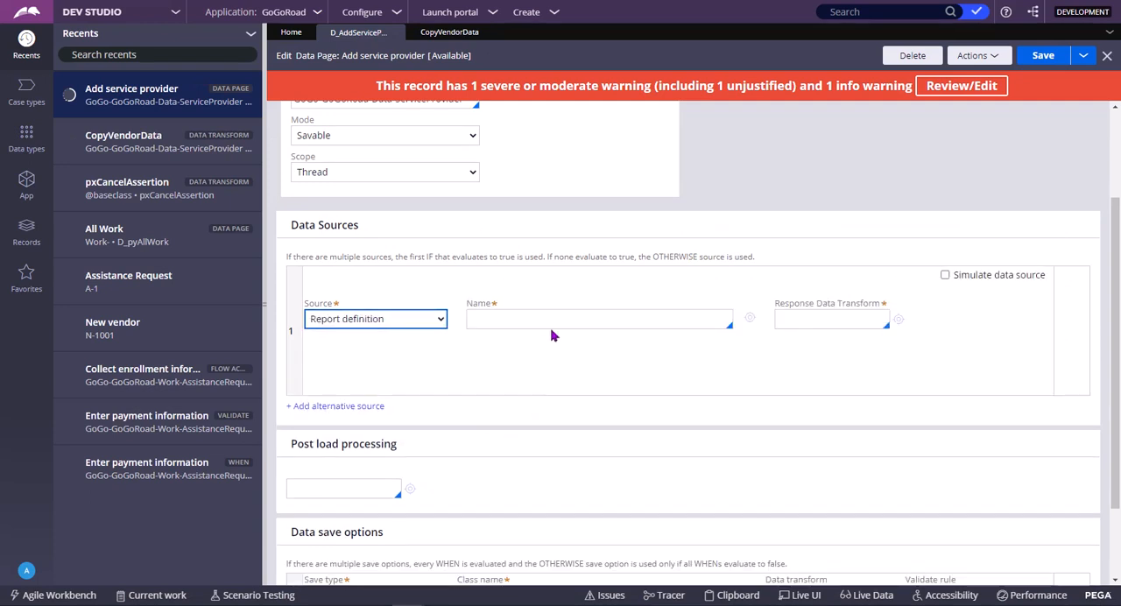
left_click(540, 322)
left_click(540, 322)
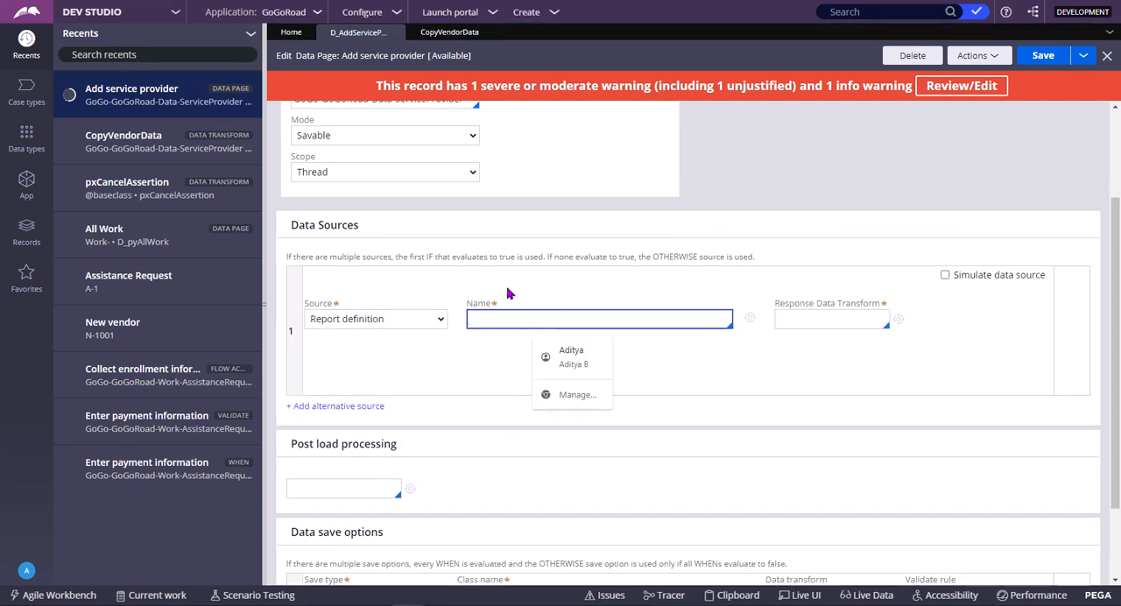
left_click(498, 249)
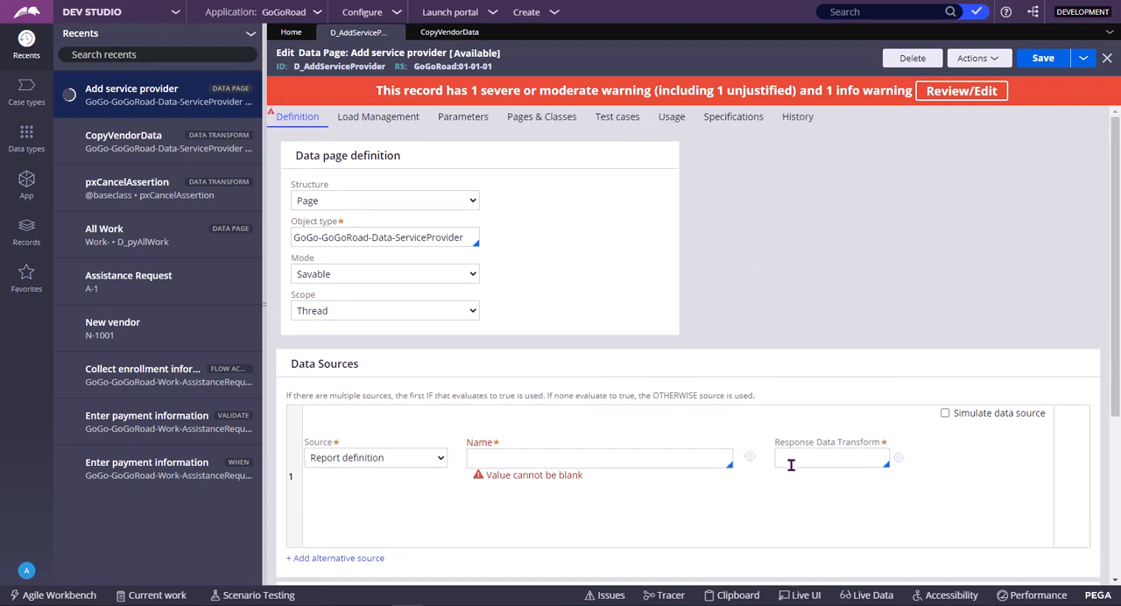
left_click(799, 459)
left_click(435, 456)
left_click(827, 458)
Switch the data source to Lookup and choose the class EBS-Data-FileDistribution-CDN
left_click(388, 457)
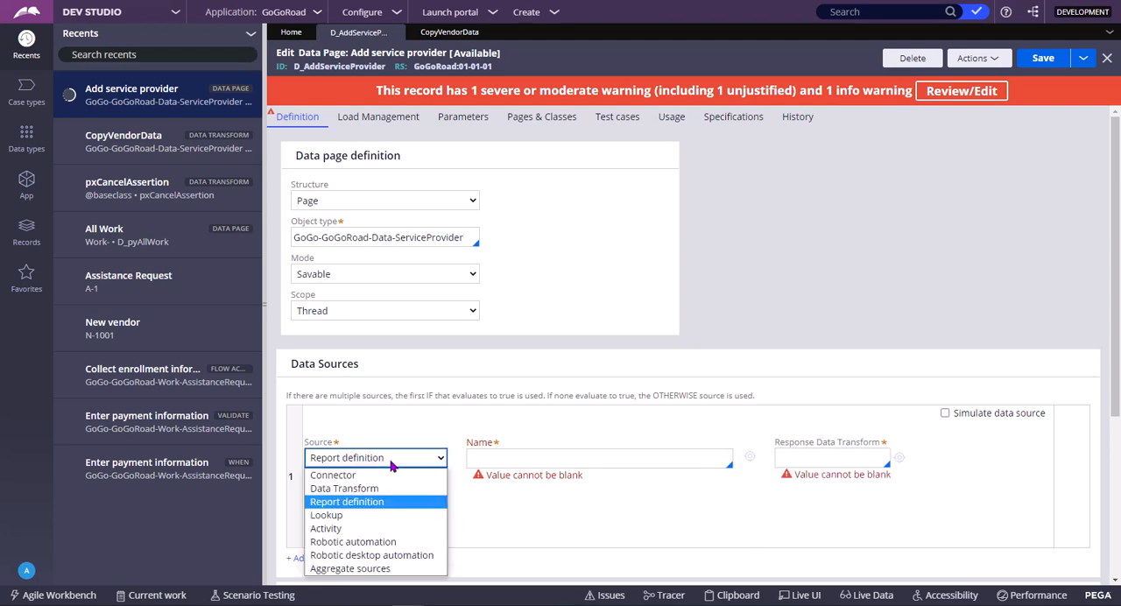
left_click(346, 518)
scroll(623, 495, "down", 1)
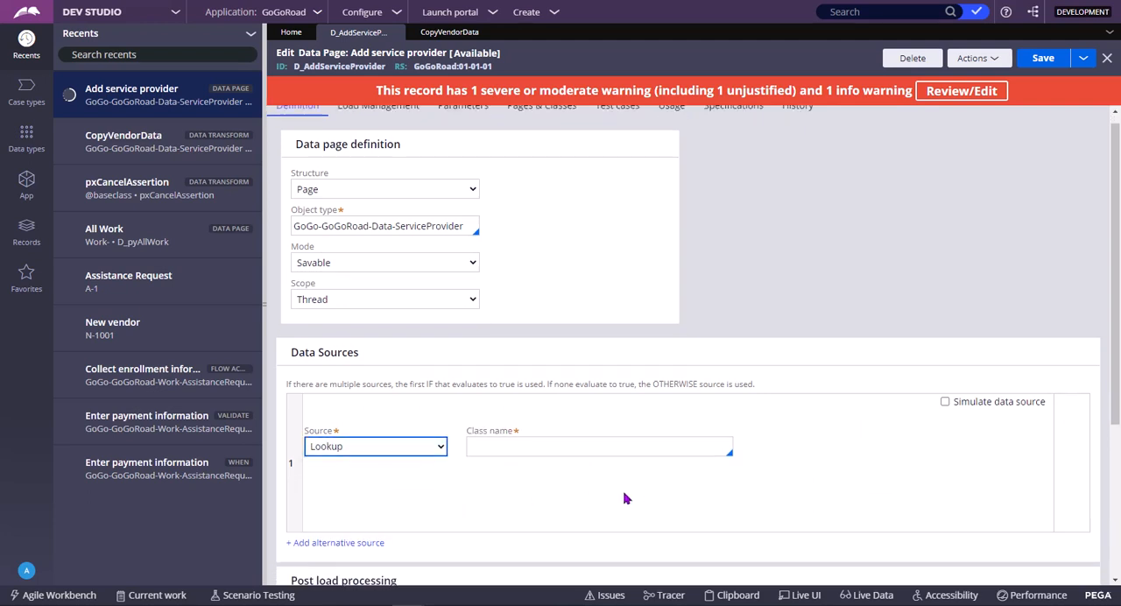
left_click(518, 389)
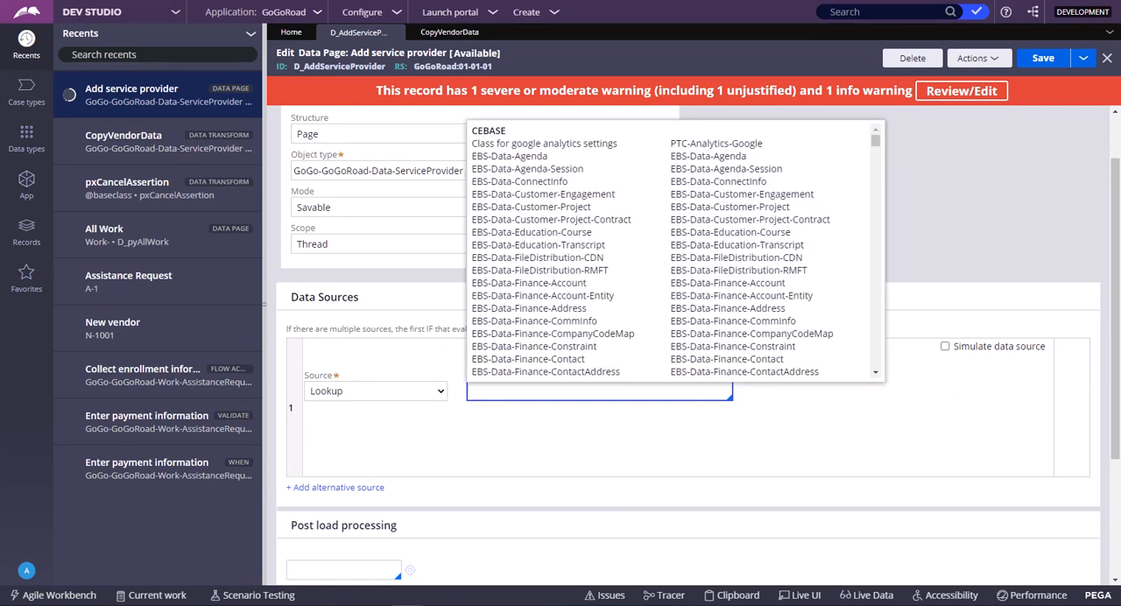
left_click(412, 388)
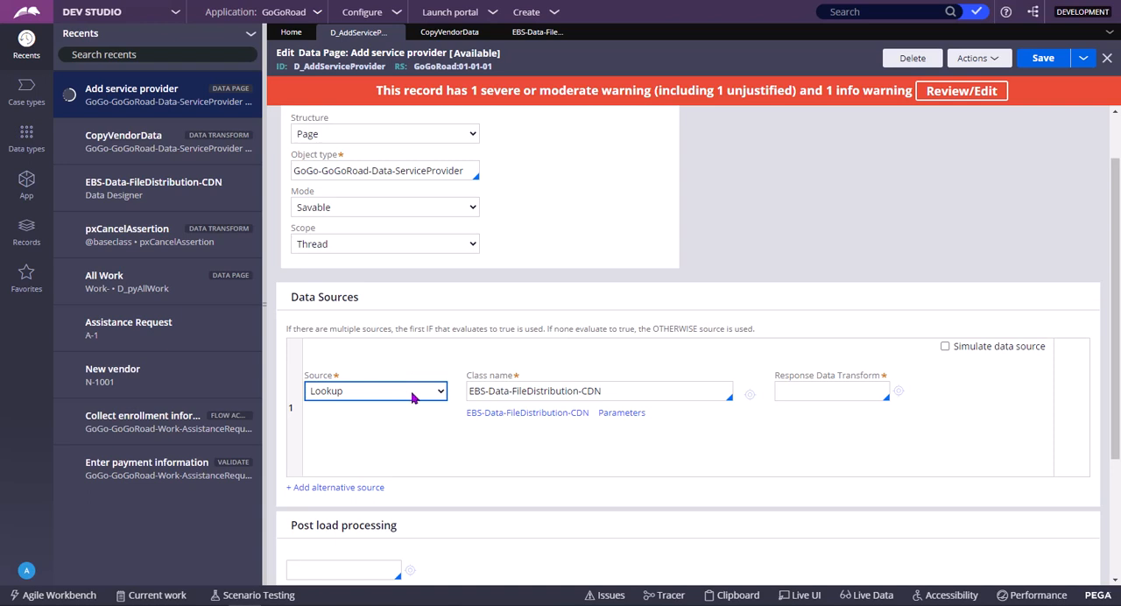
left_click(503, 368)
scroll(502, 369, "up", 1)
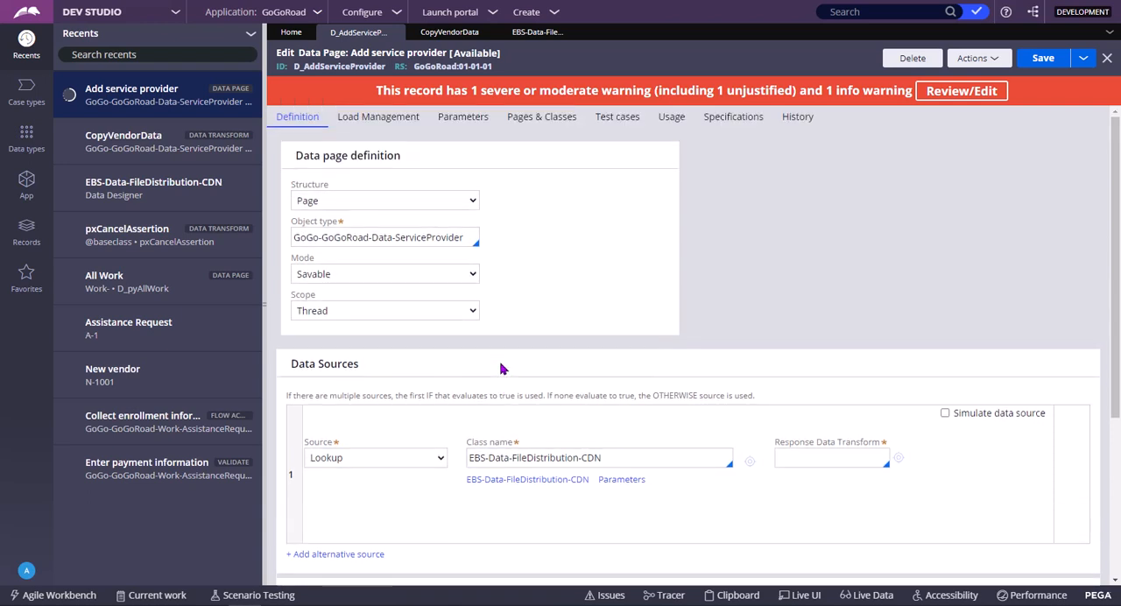
left_click(538, 461)
double_click(638, 459)
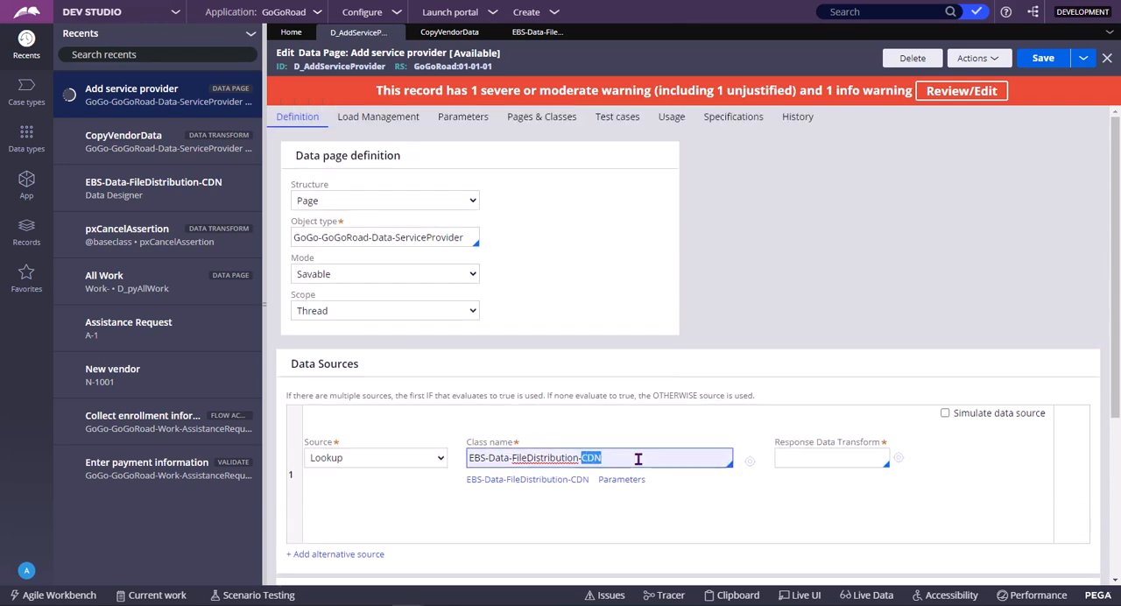
triple_click(638, 458)
left_click(639, 458)
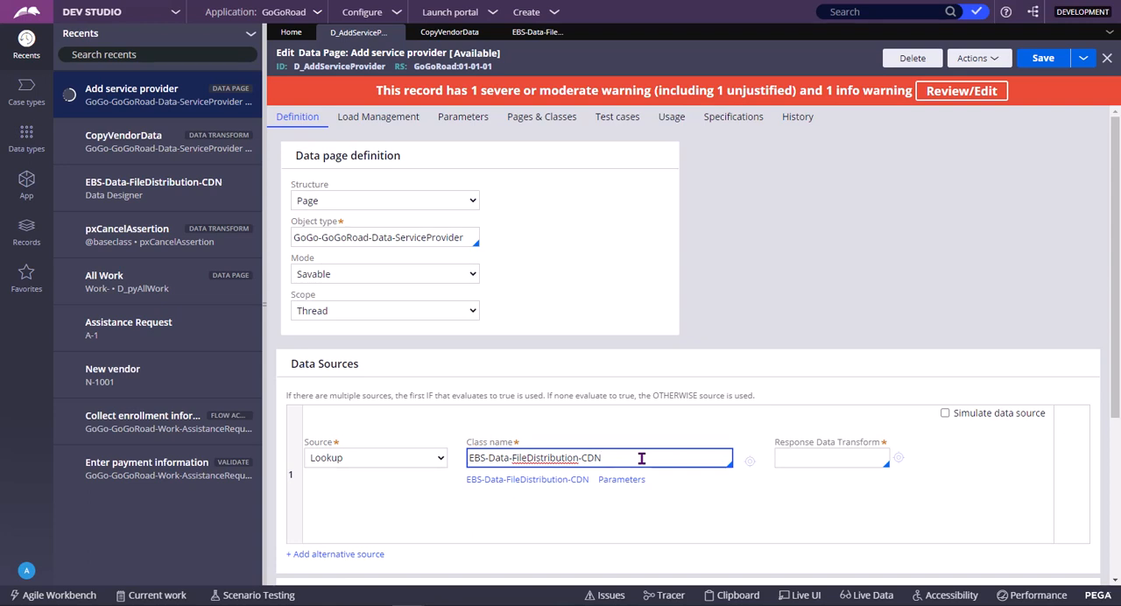
Switch the data source to Activity and highlight the data page's ID in the header
left_click(400, 463)
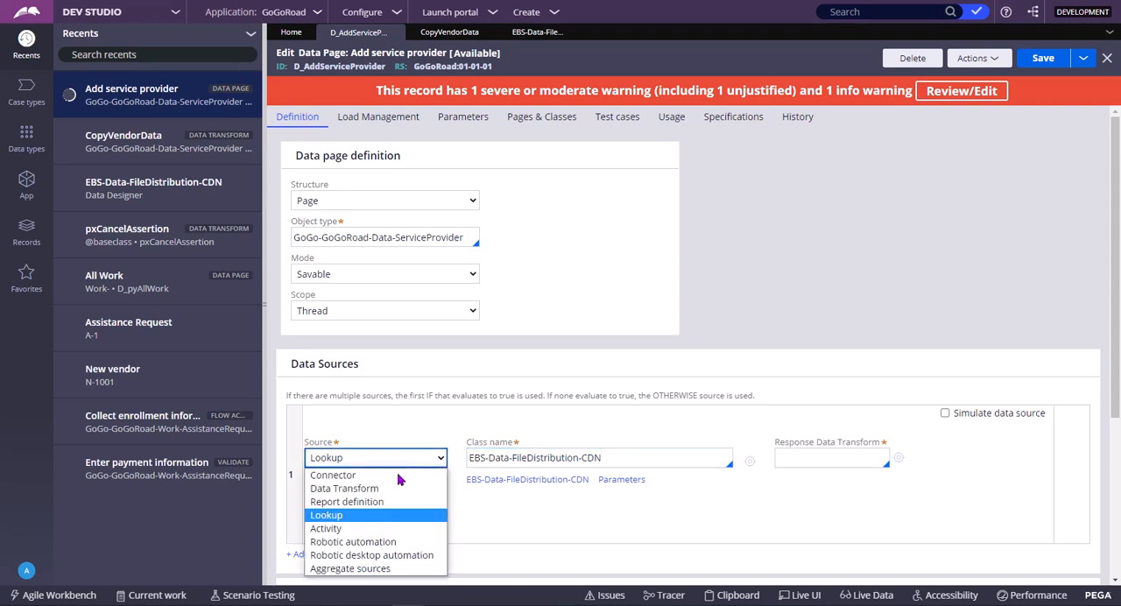
left_click(378, 529)
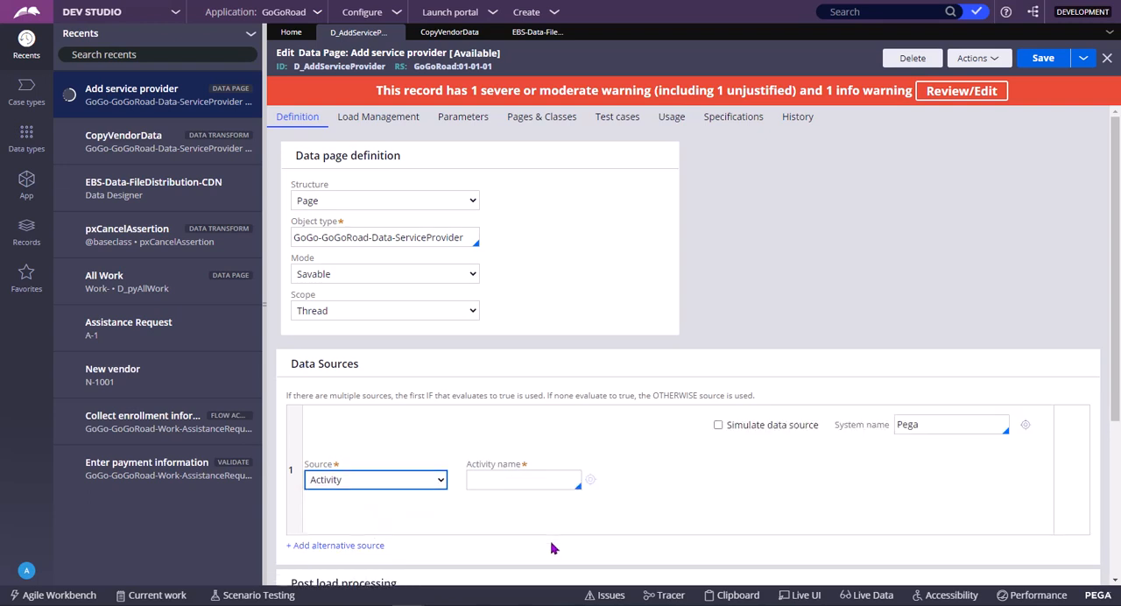
scroll(533, 481, "down", 1)
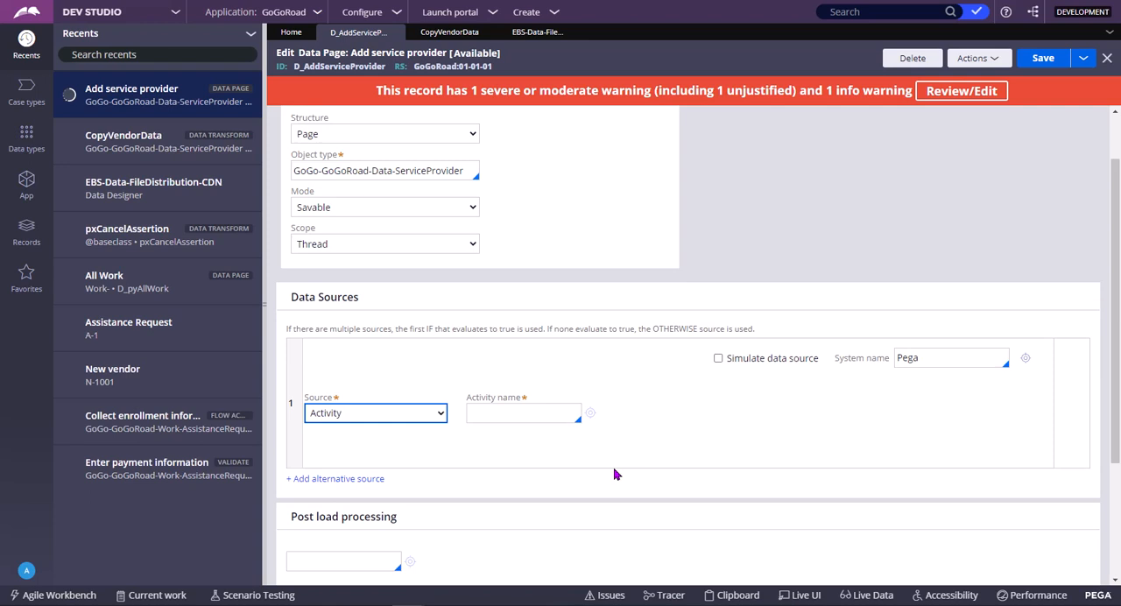
double_click(363, 66)
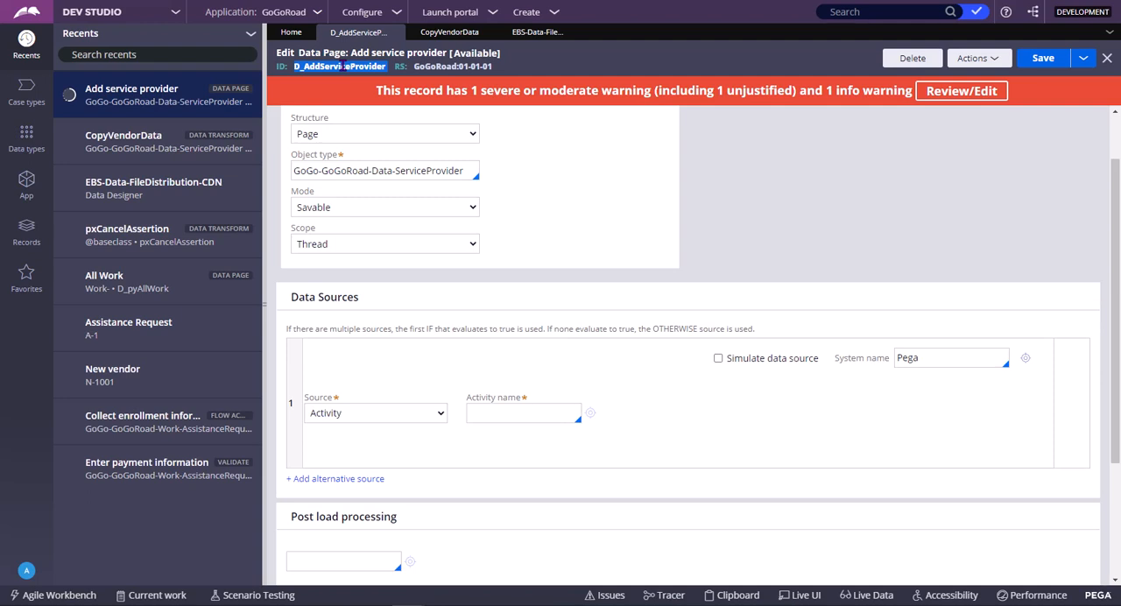
Set the source to Data Transform and add an alternative data source
left_click(364, 413)
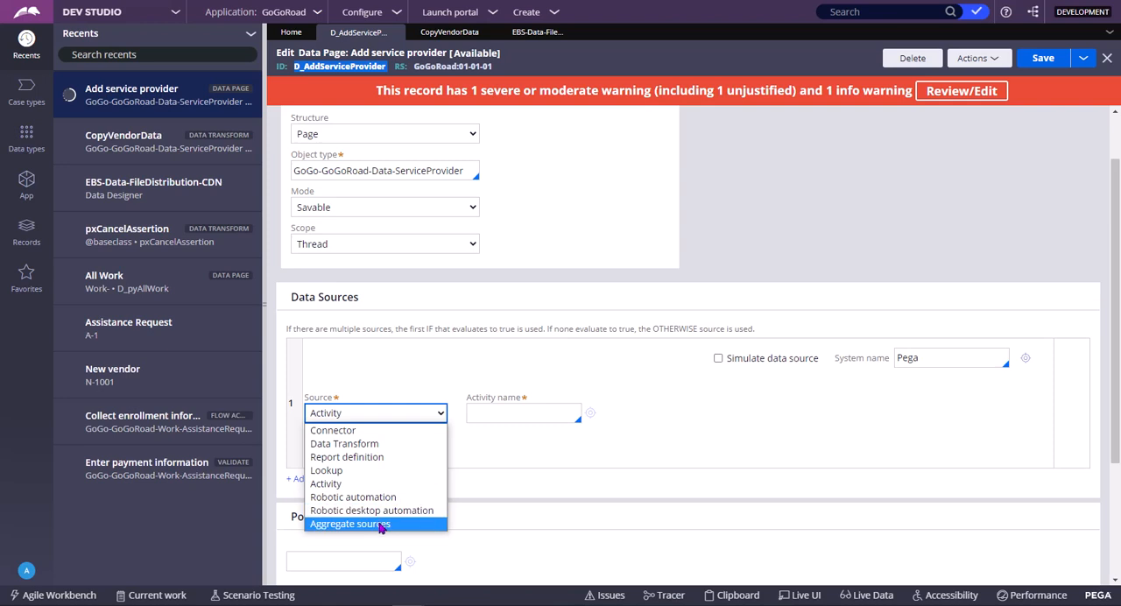
left_click(389, 449)
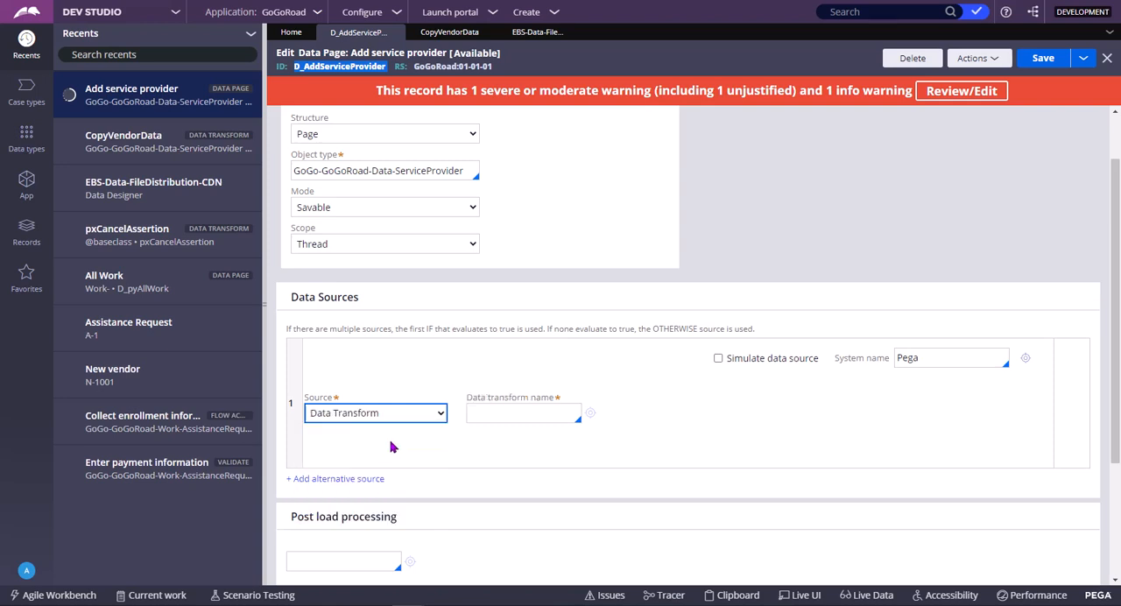
left_click(345, 482)
scroll(569, 495, "down", 2)
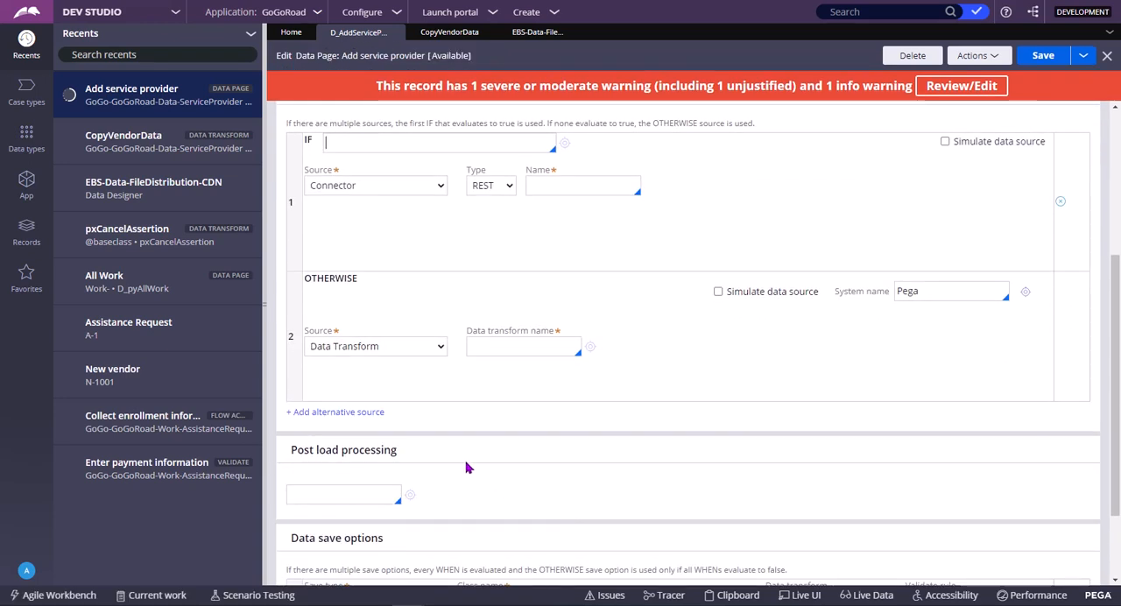
scroll(467, 468, "up", 2)
Set the IF row's source to Data Transform and the OTHERWISE row's source to Activity
left_click(376, 319)
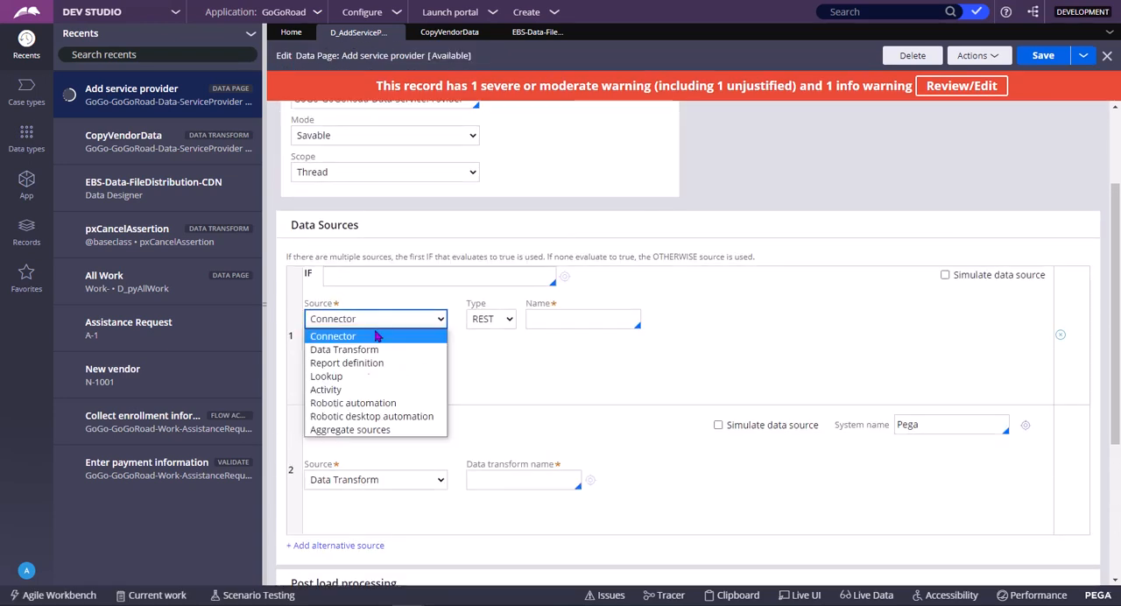
left_click(368, 352)
left_click(376, 471)
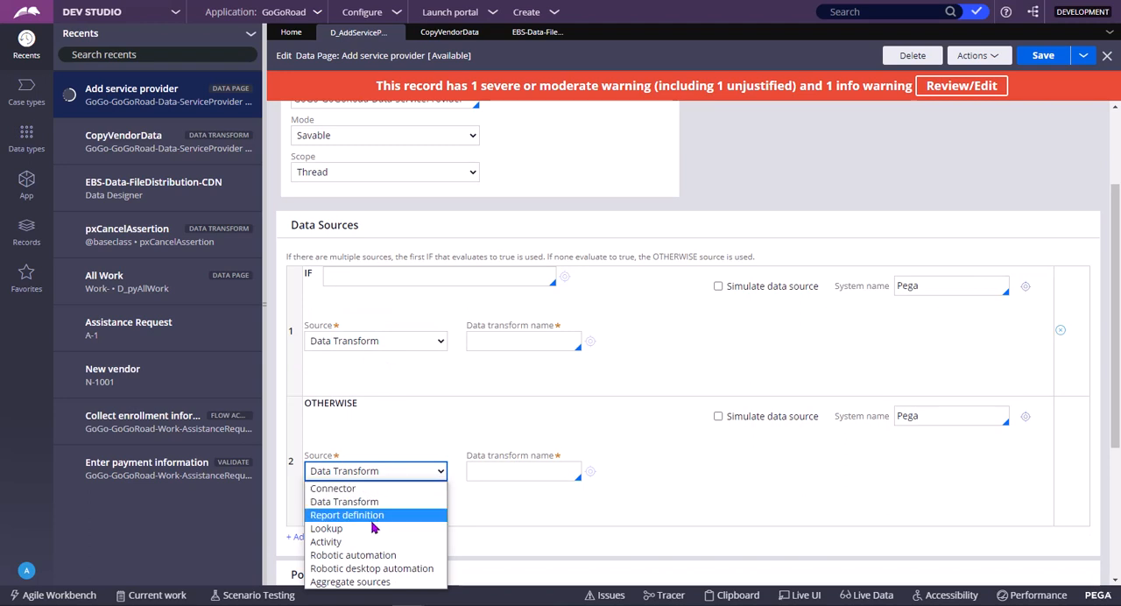
left_click(350, 542)
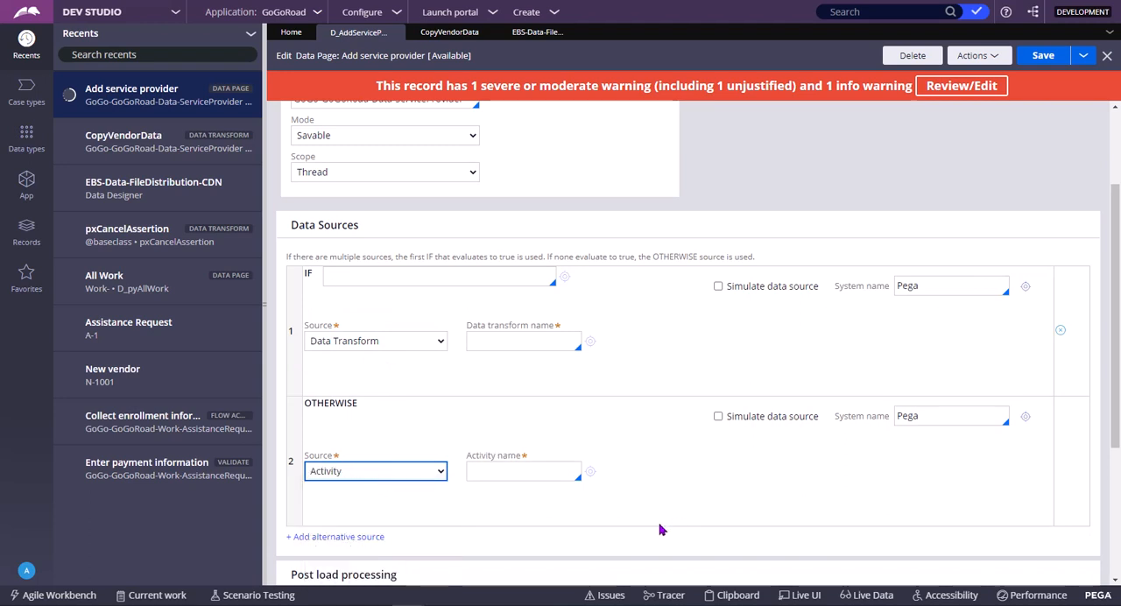
left_click(362, 277)
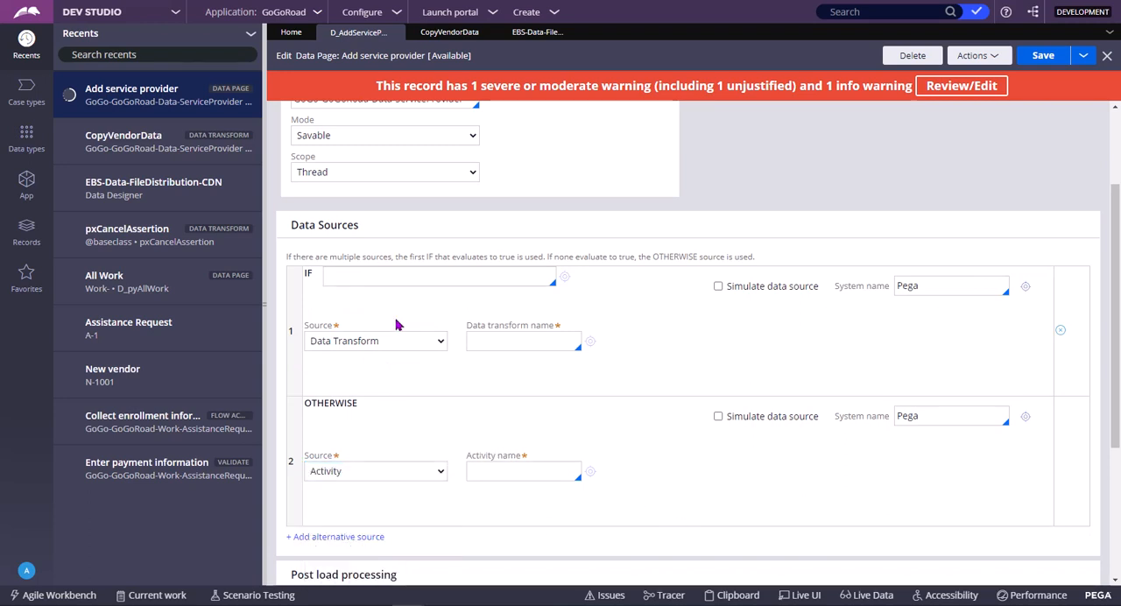
Add another alternative source as an ELSE IF row and review the data source rows
left_click(346, 536)
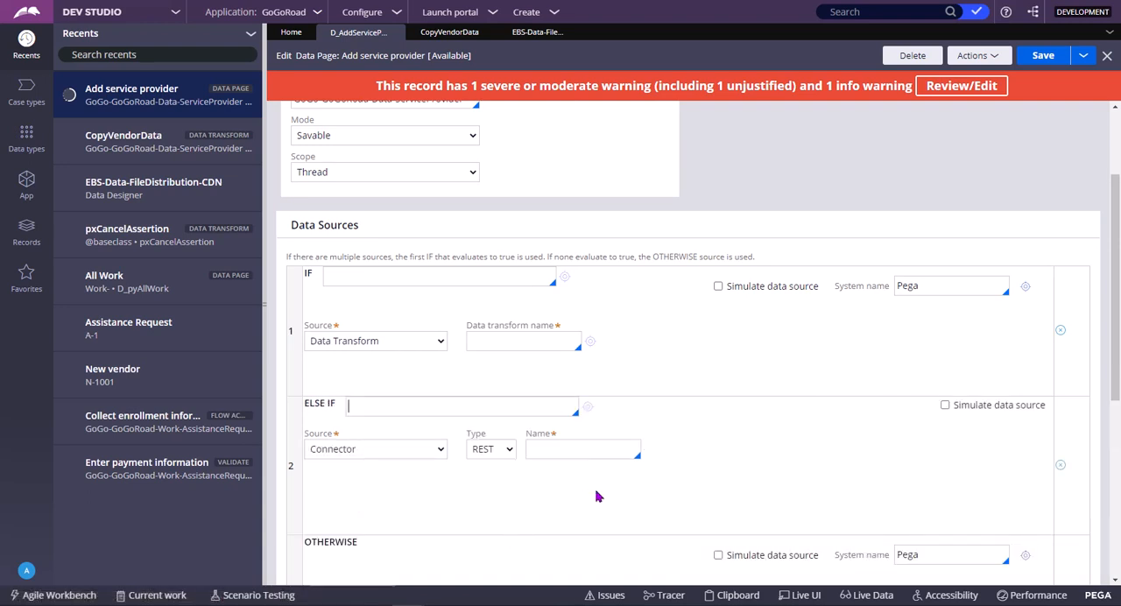
scroll(635, 490, "down", 2)
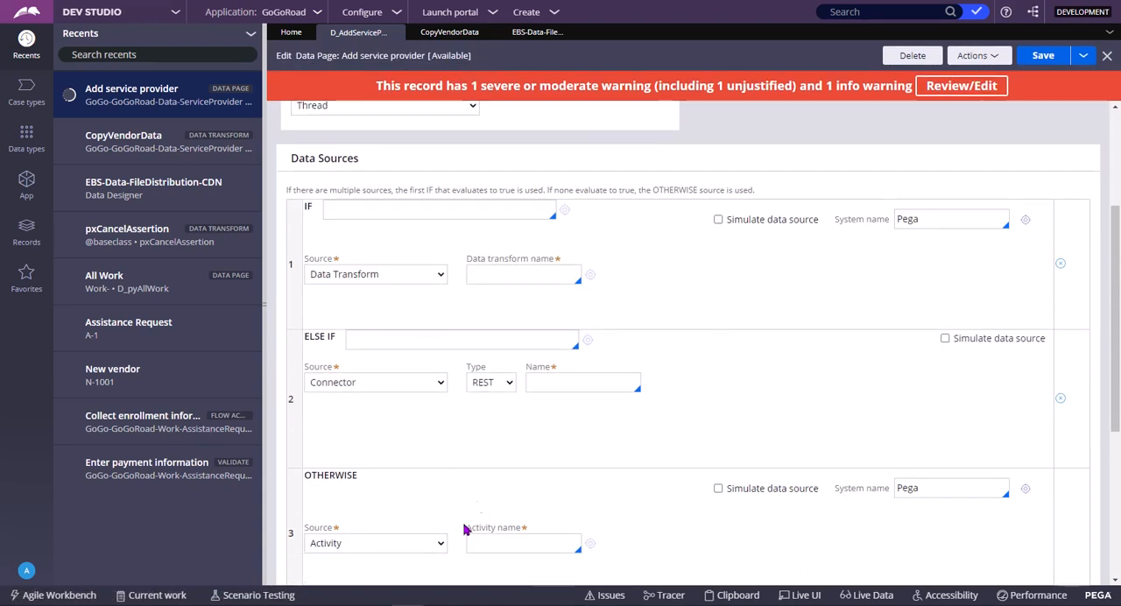
scroll(538, 448, "up", 1)
scroll(538, 448, "up", 3)
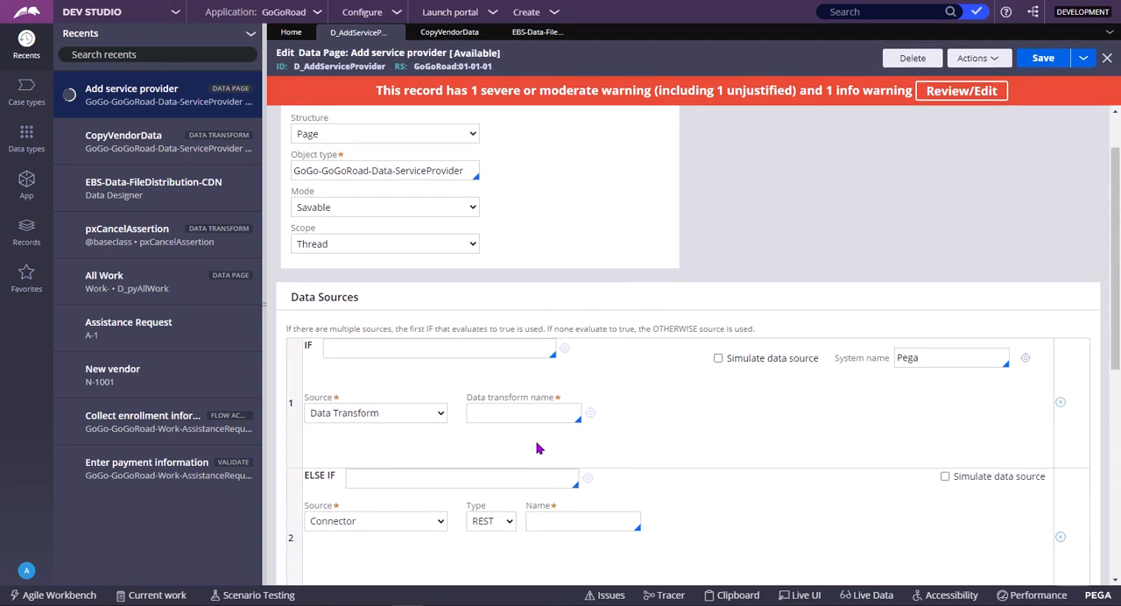
scroll(538, 449, "down", 3)
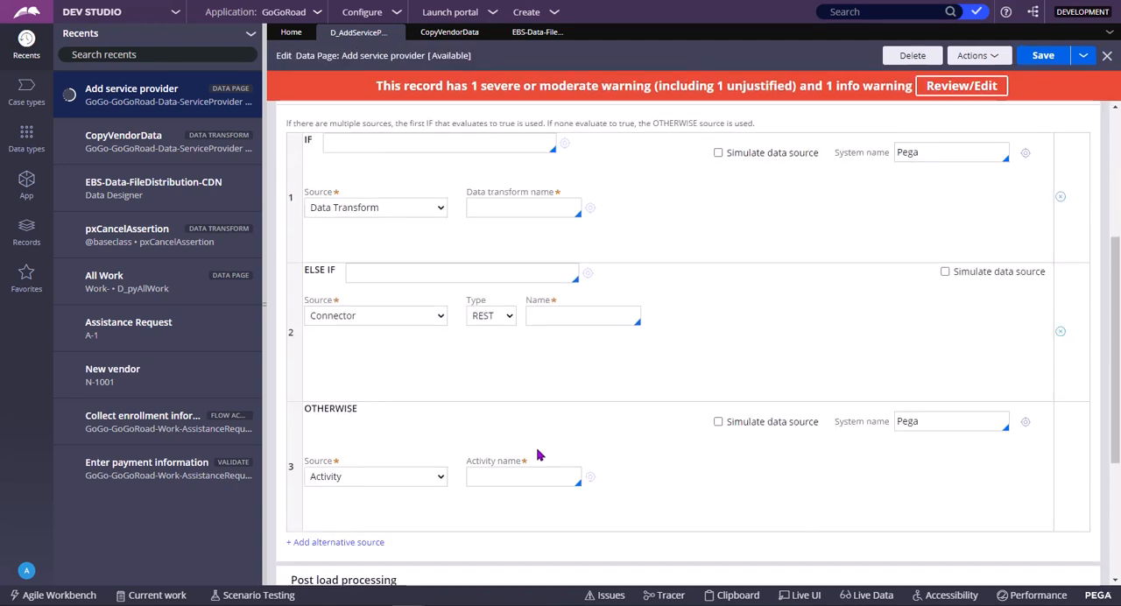
scroll(460, 408, "up", 2)
Browse the when rules offered for the IF condition and look over the ELSE IF and OTHERWISE rows
left_click(350, 209)
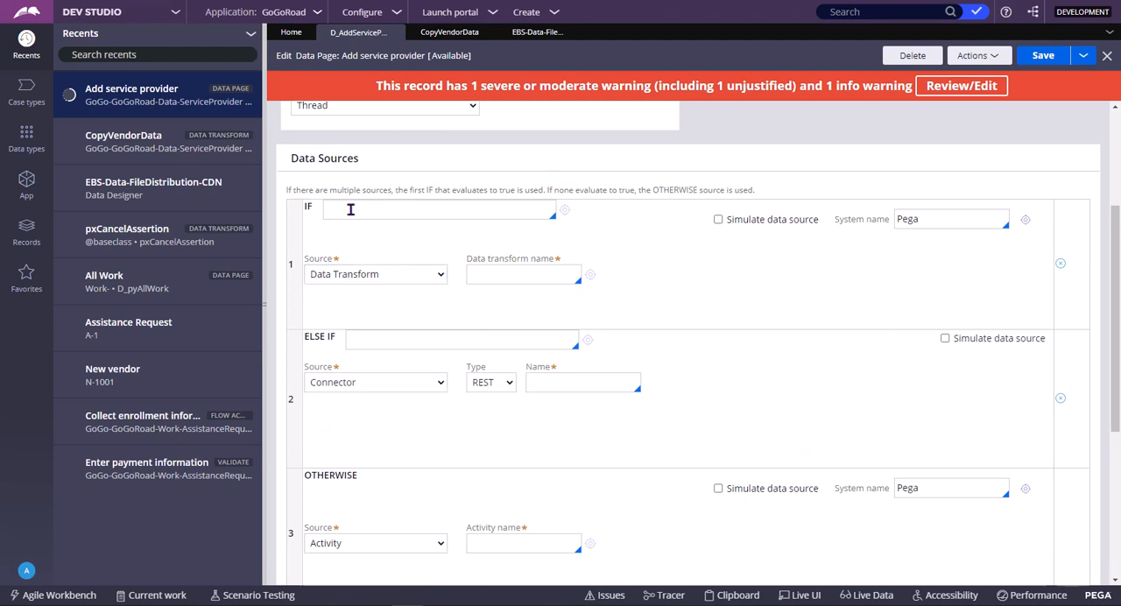
key("Down")
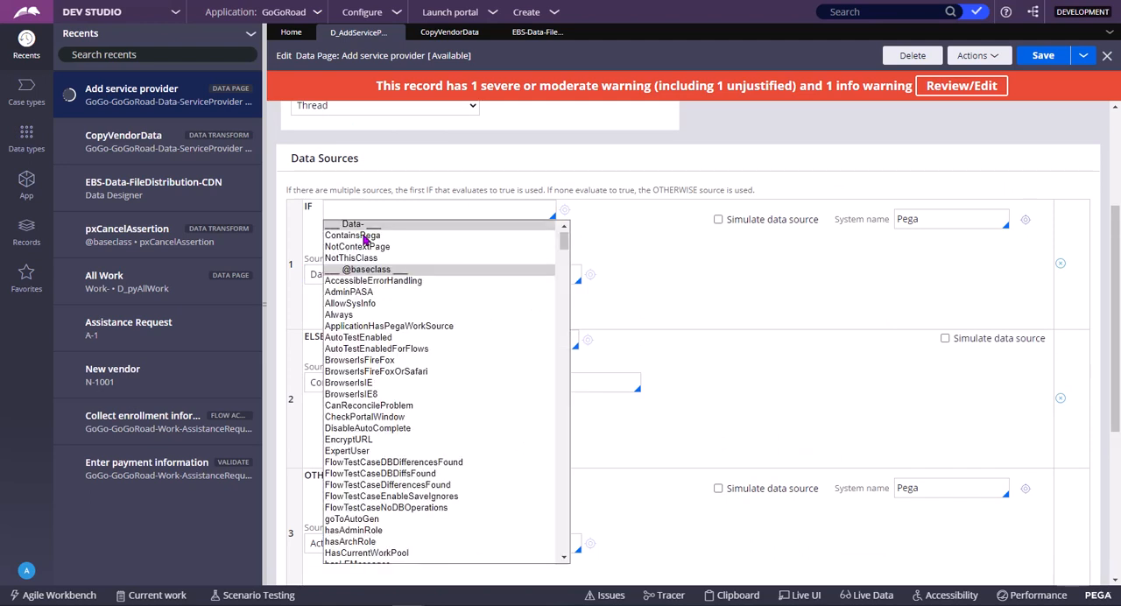
left_click(380, 201)
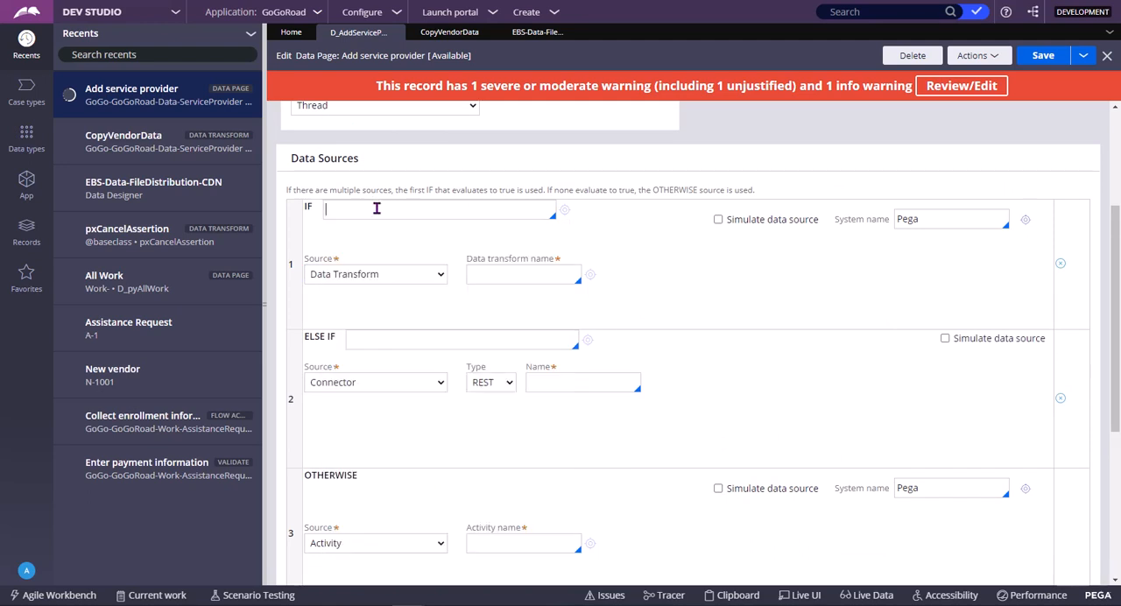
left_click(402, 340)
scroll(653, 337, "down", 2)
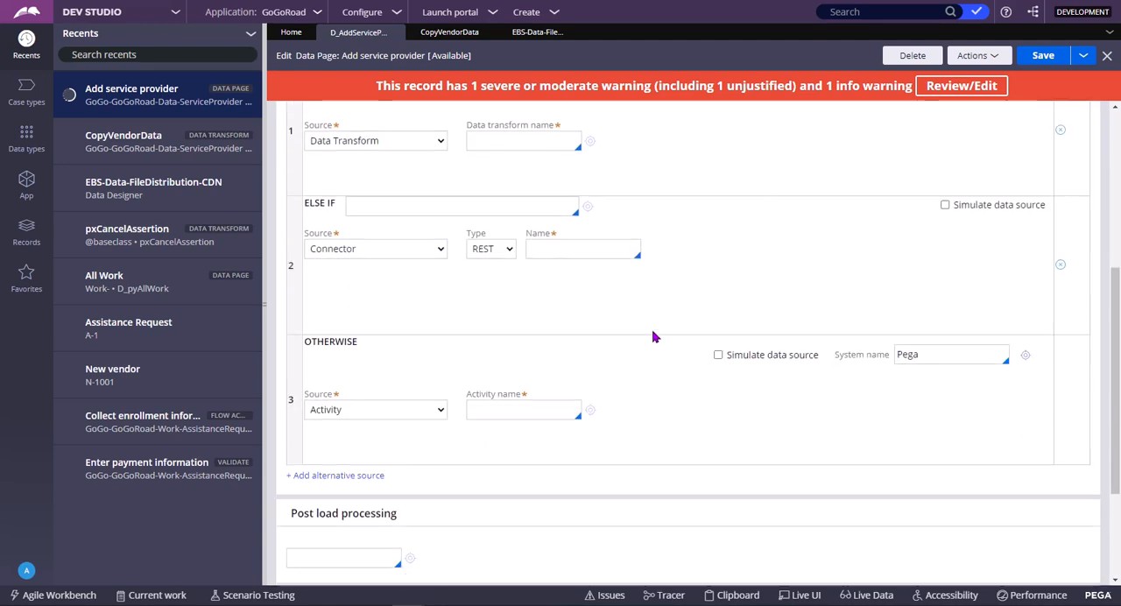
scroll(653, 337, "up", 2)
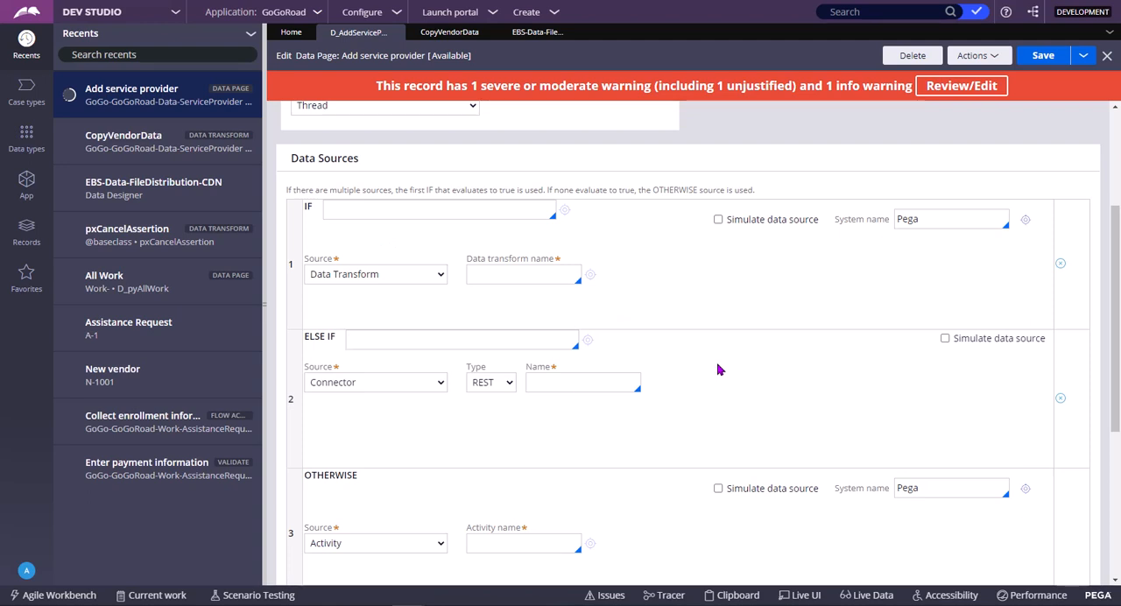
Enter WHEN1 as the IF condition and WHEN2 as the ELSE IF condition
left_click(355, 213)
type("WHEN1")
left_click(359, 341)
type("W")
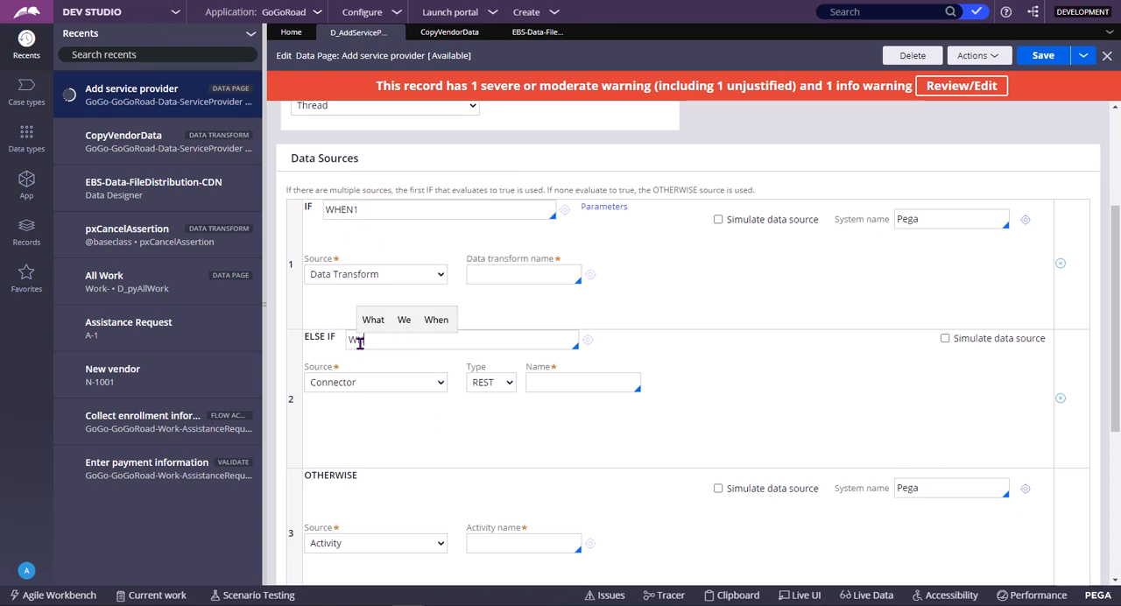
type("HEN2")
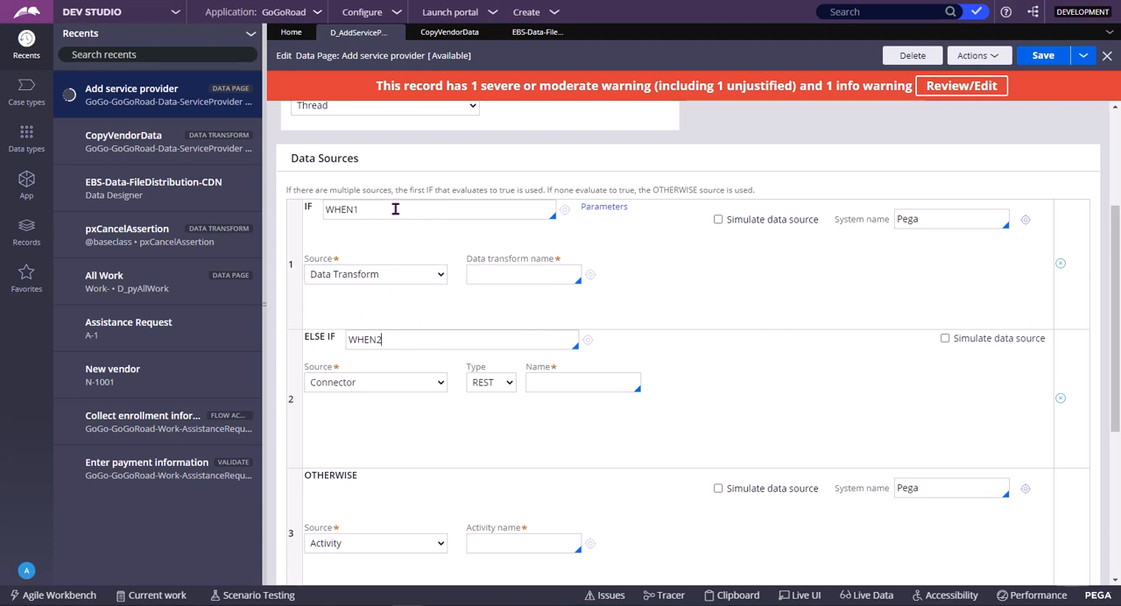
double_click(408, 343)
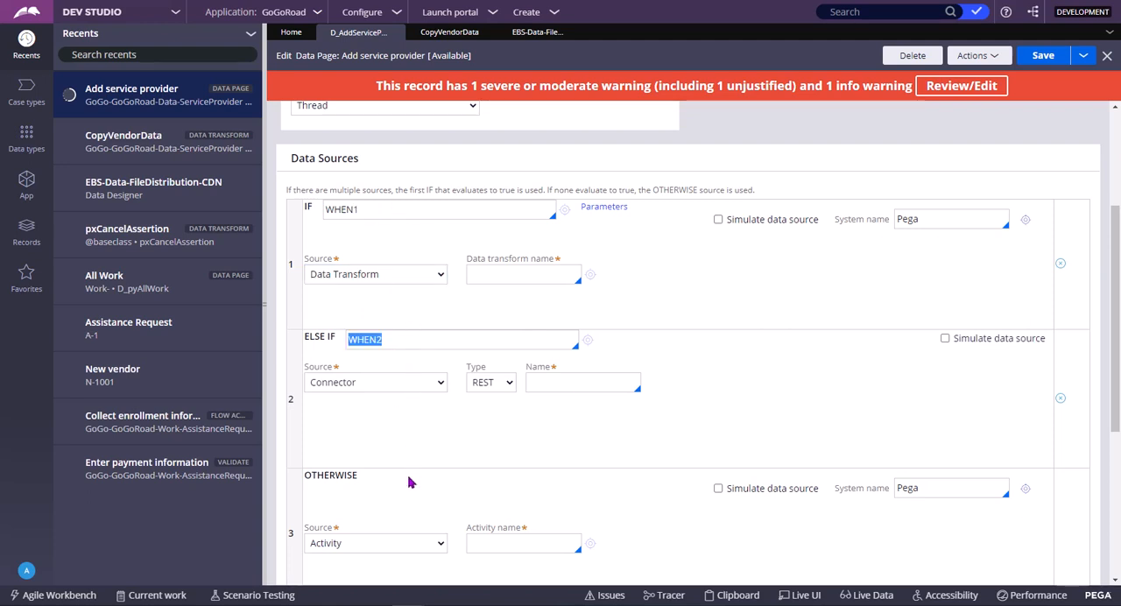
Set the ELSE IF row's source to Report definition
left_click(416, 385)
left_click(359, 427)
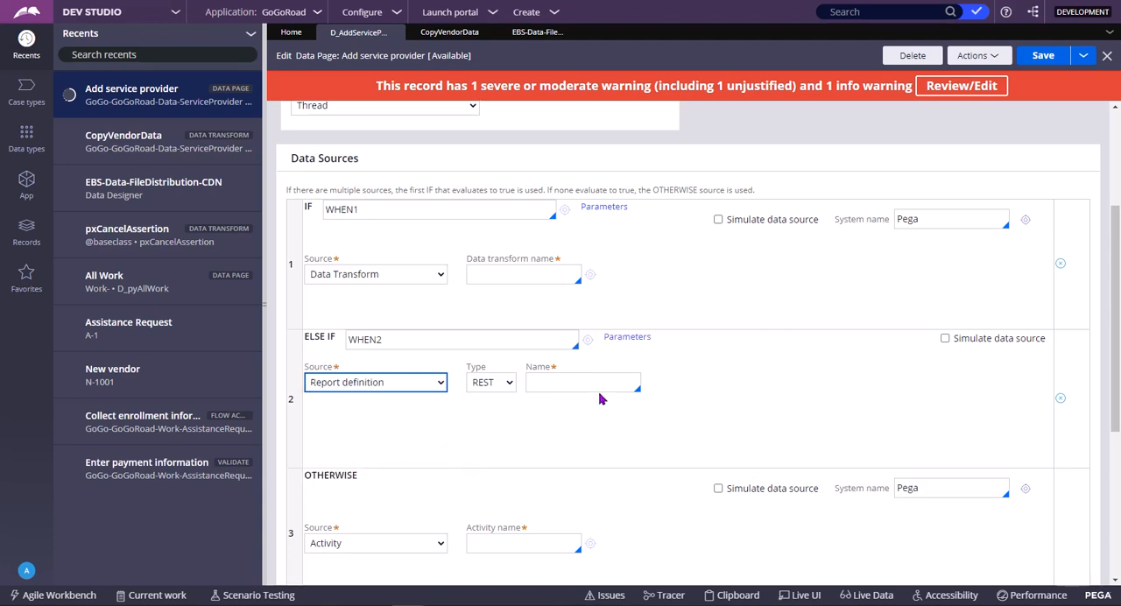
left_click(492, 396)
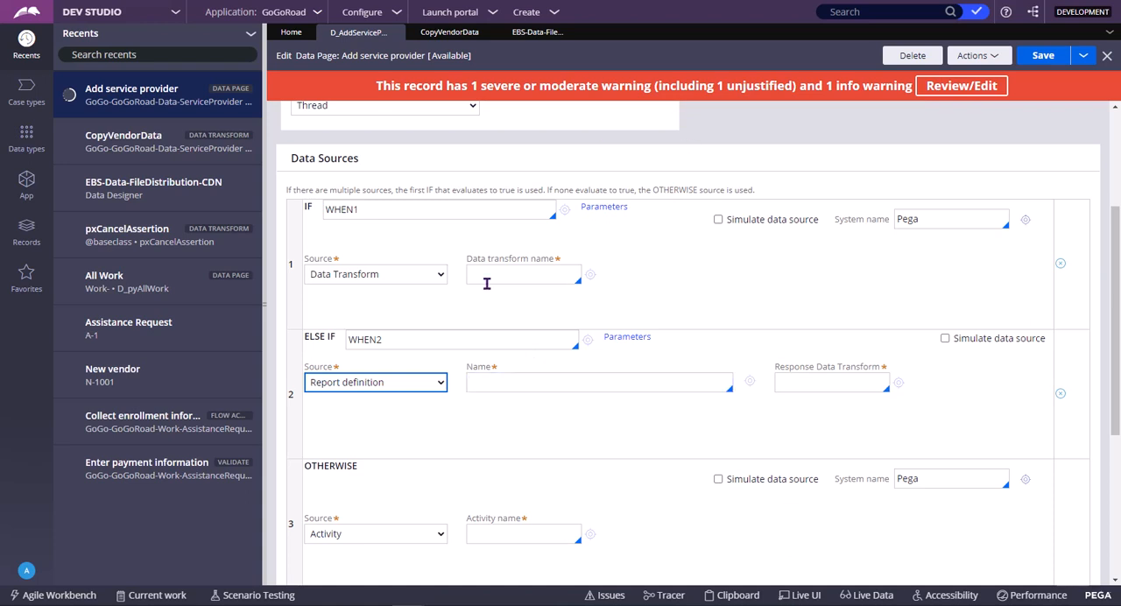
Examine the IF, ELSE IF and OTHERWISE rows, their conditions and sources, and the note on how multiple sources are evaluated
scroll(552, 390, "down", 3)
scroll(546, 403, "up", 3)
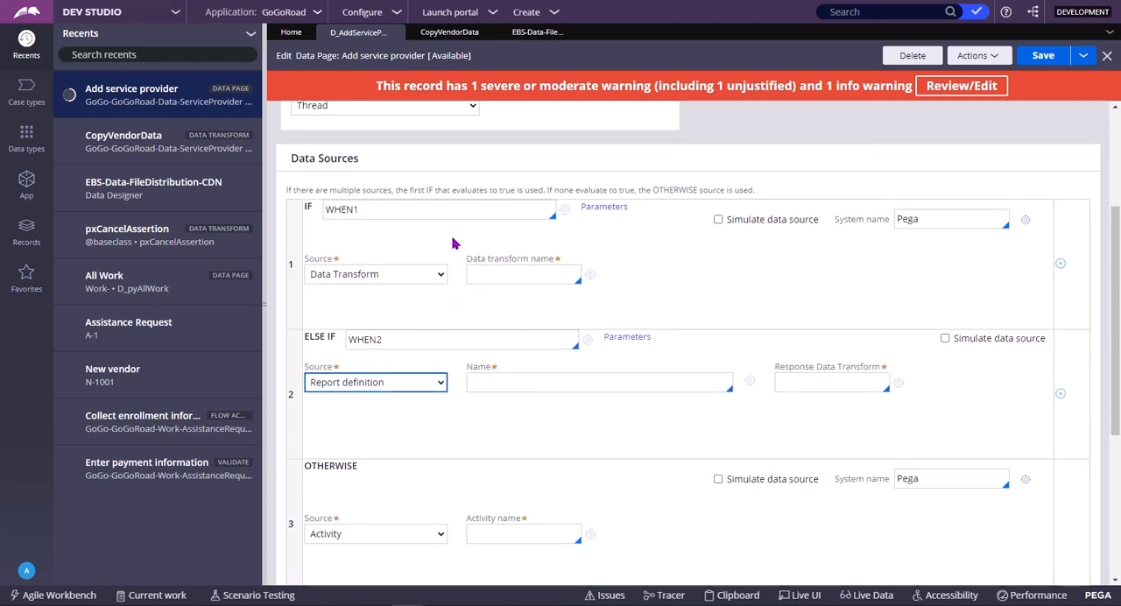
scroll(442, 327, "down", 3)
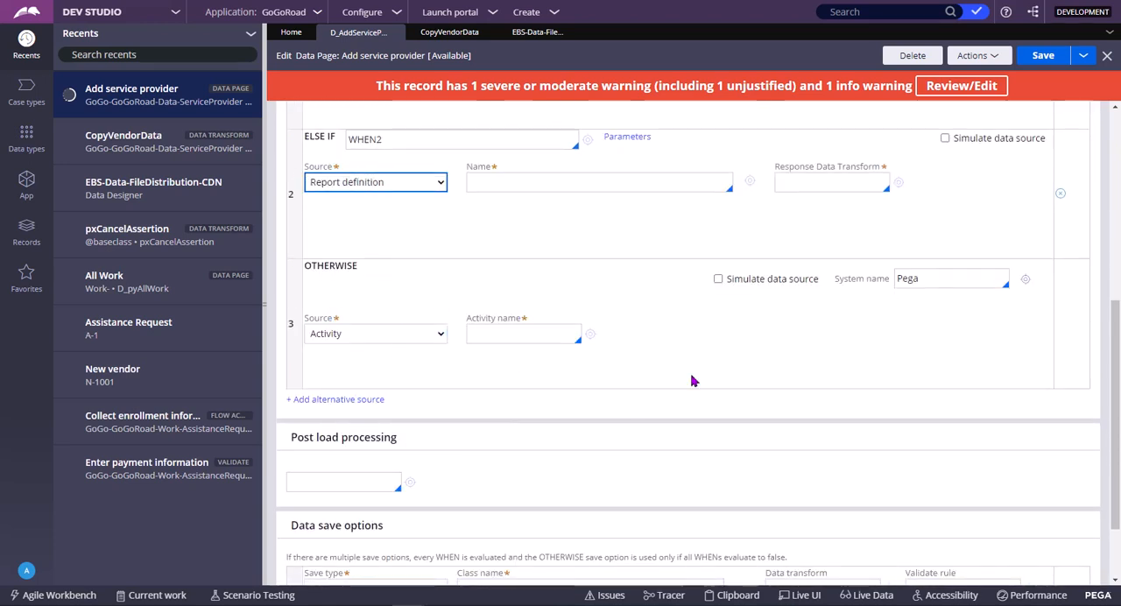
scroll(663, 383, "up", 4)
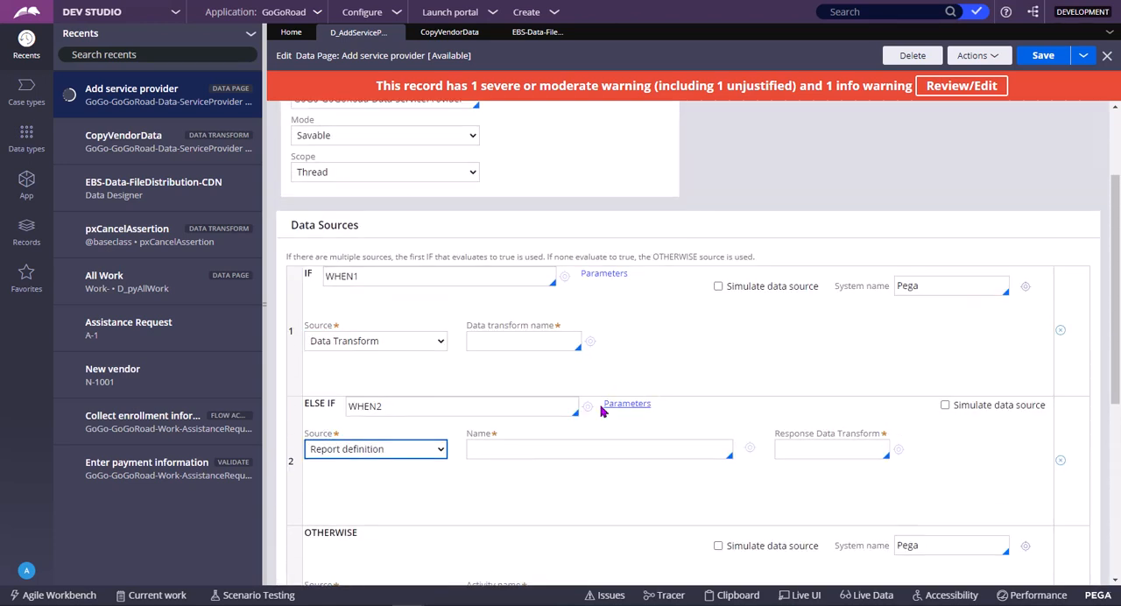
double_click(381, 280)
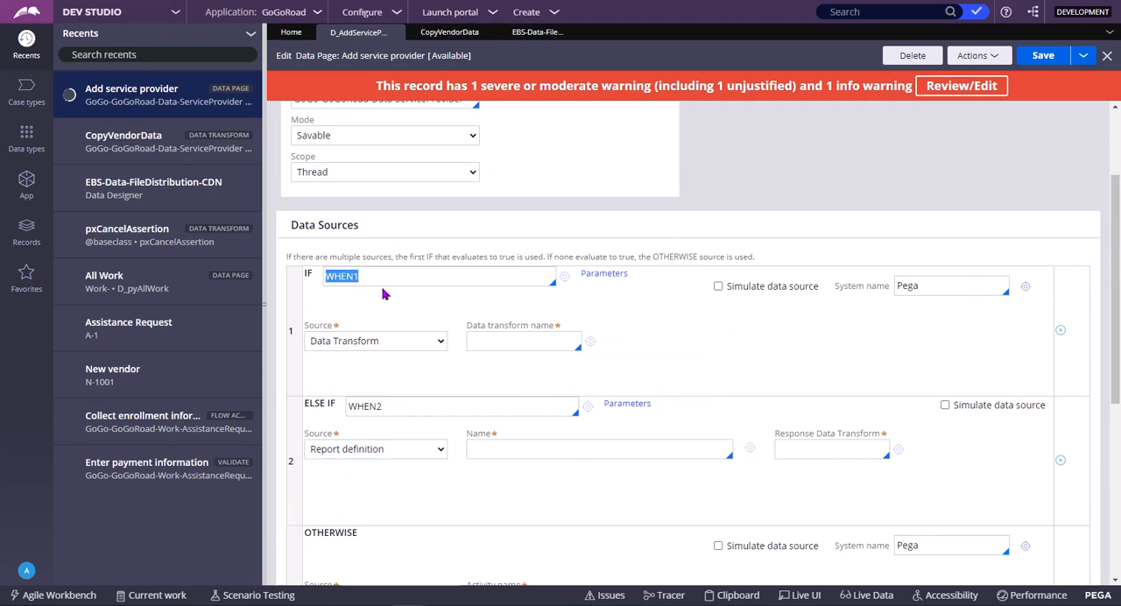
double_click(388, 413)
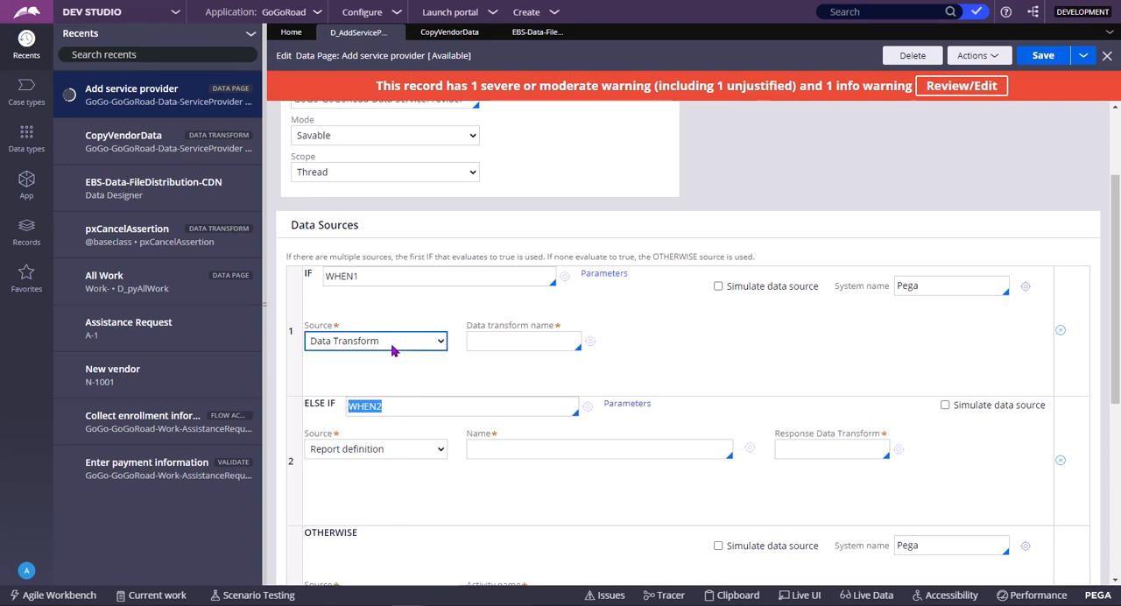
left_click(385, 276)
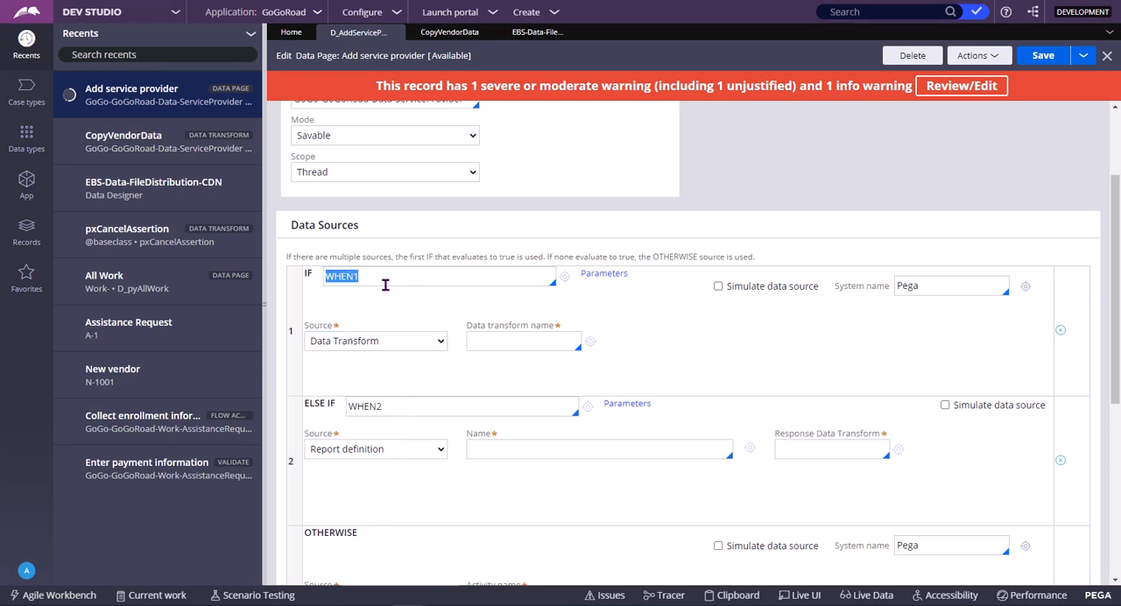
left_click(495, 341)
left_click_drag(286, 258, 643, 266)
left_click_drag(707, 263, 755, 256)
left_click(765, 258)
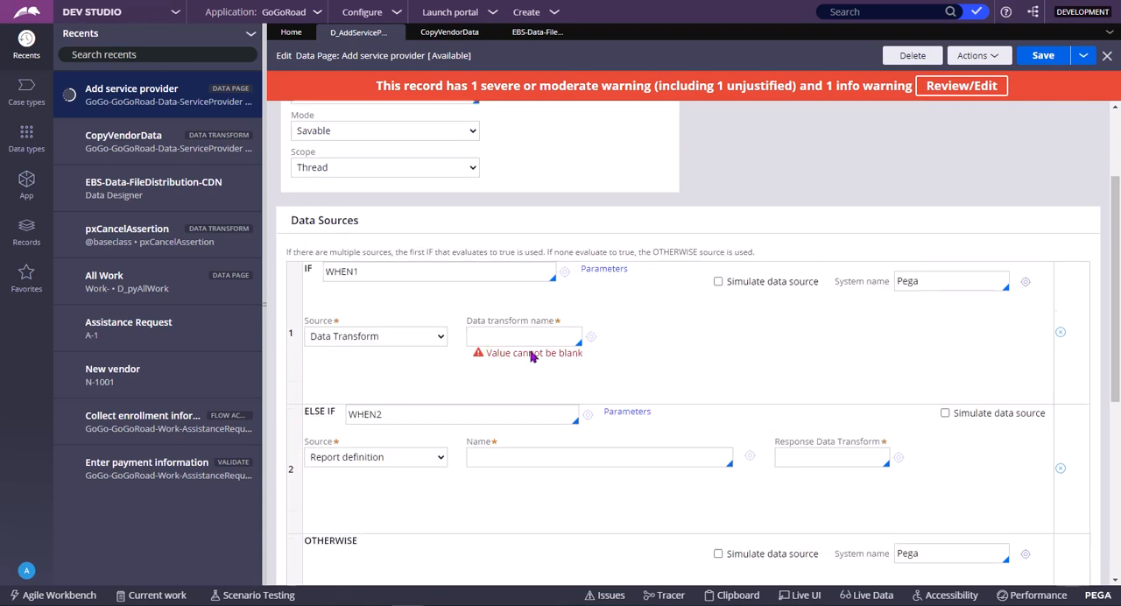
scroll(511, 438, "down", 4)
scroll(648, 316, "up", 2)
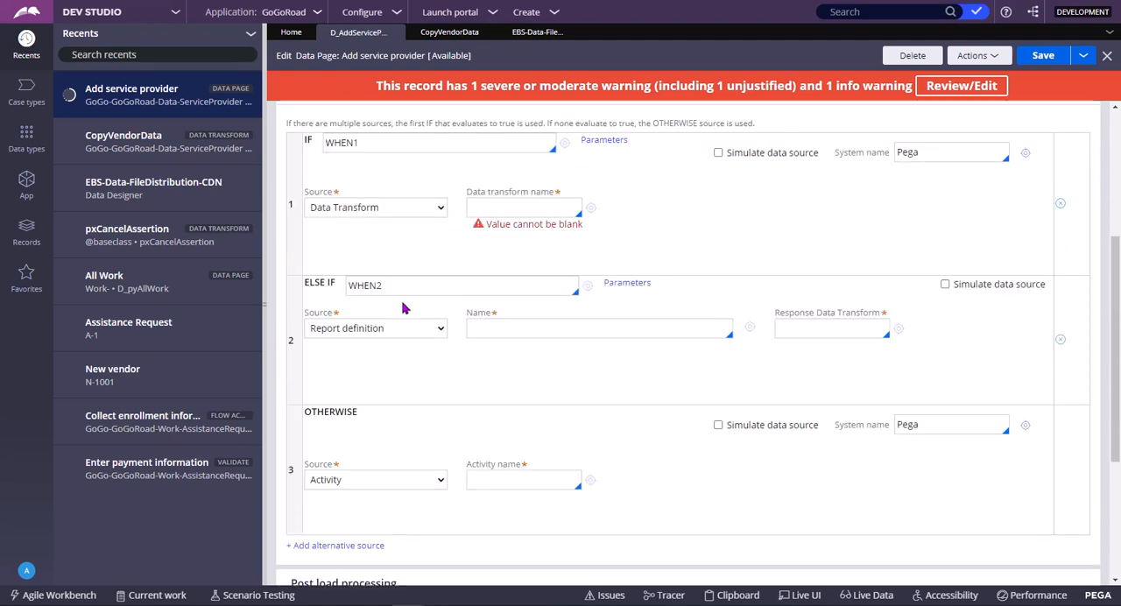
Refresh the data page record to discard the unsaved conditional source rows
left_click(380, 141)
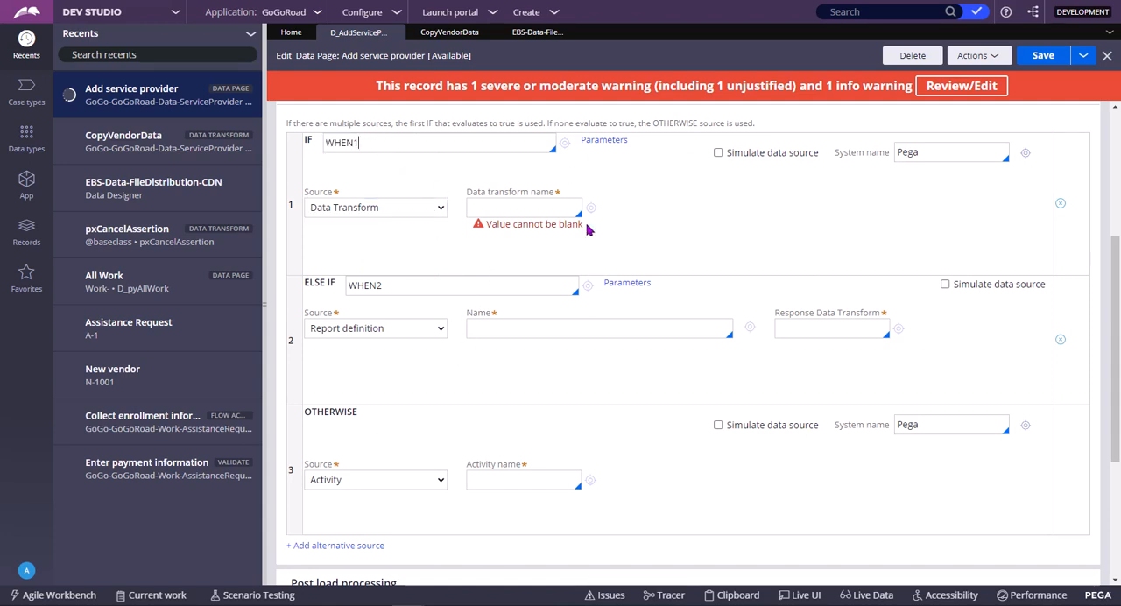
left_click(996, 56)
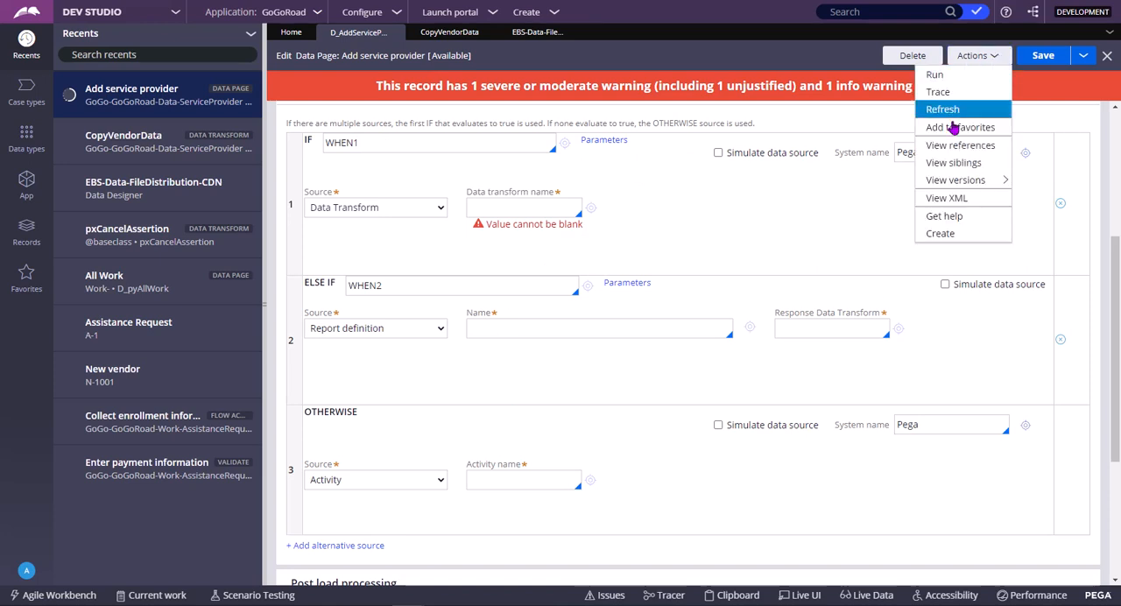
left_click(954, 109)
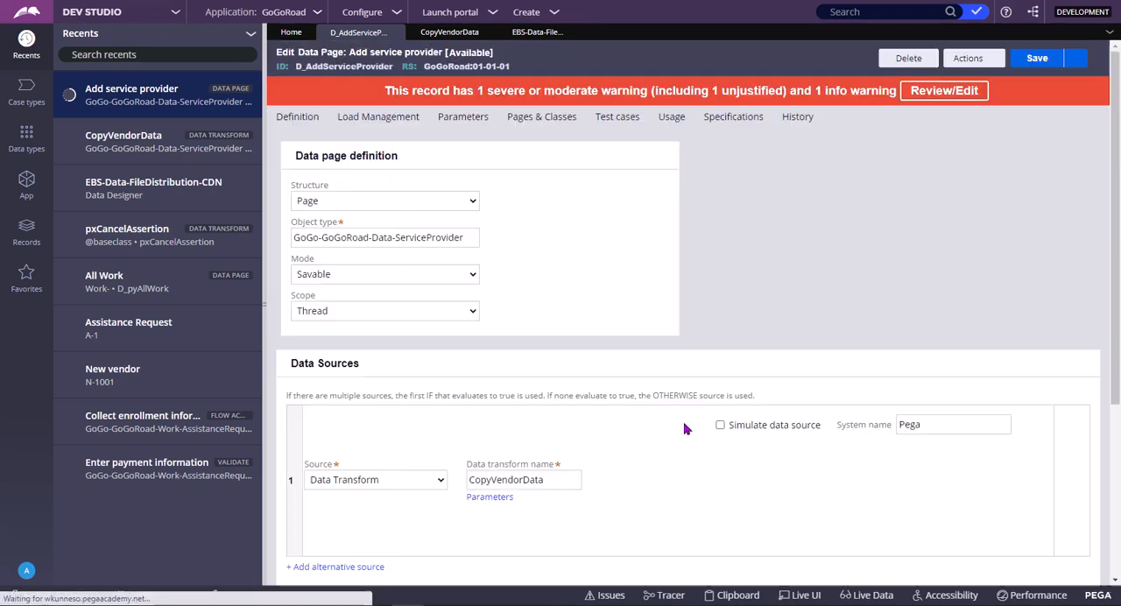
Change the data page's source from a single data transform to Aggregate sources
scroll(522, 441, "down", 1)
left_click(375, 412)
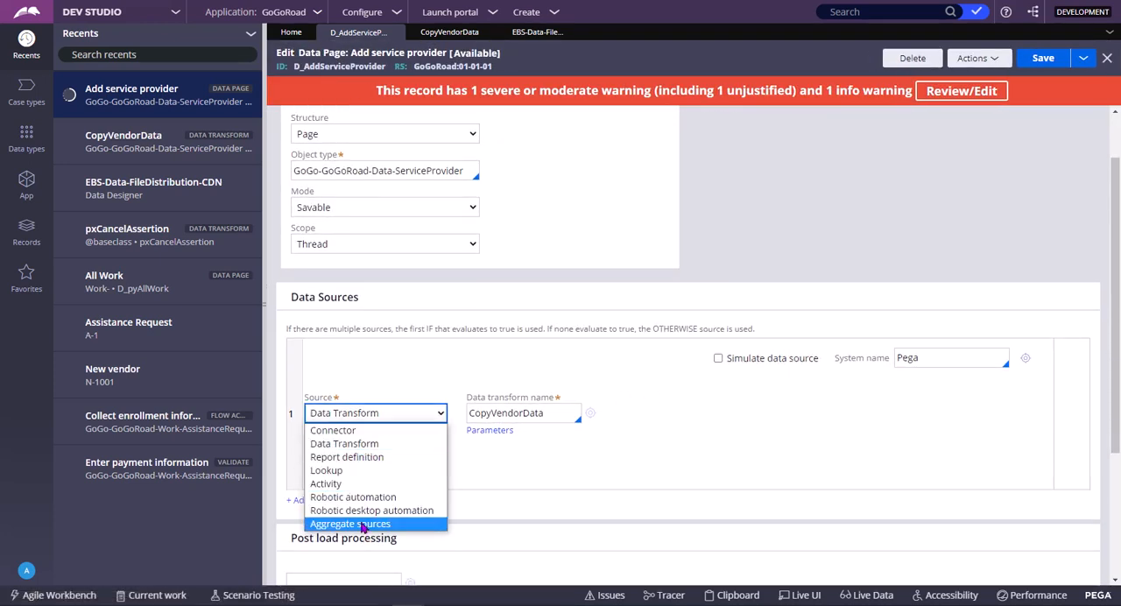
left_click(363, 523)
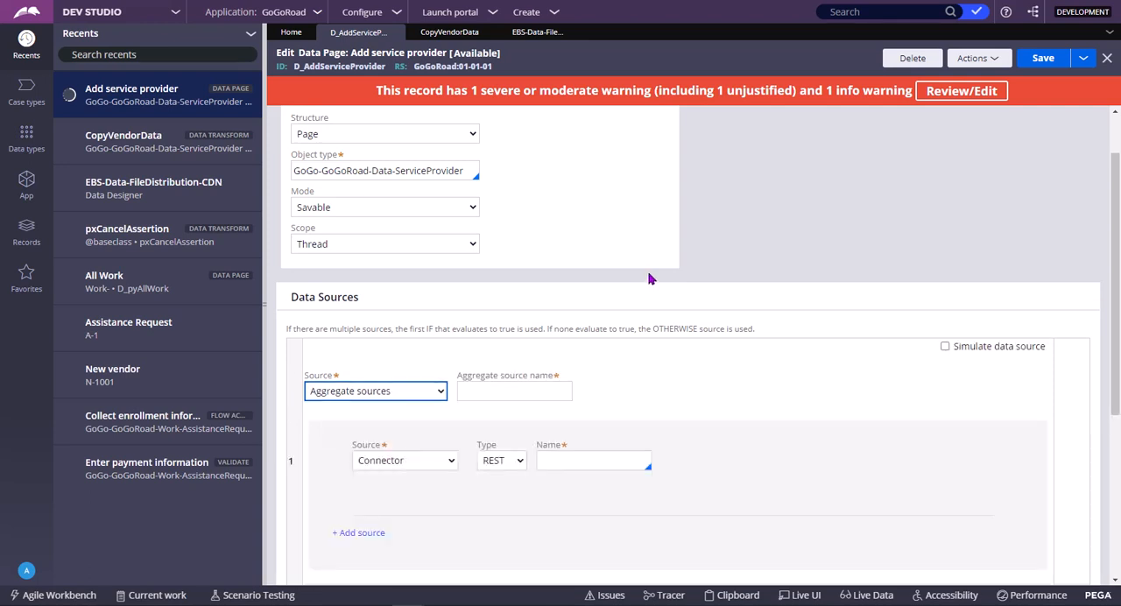
Add a second source to the aggregate, setting the first source to Data Transform and the second to Report definition
scroll(621, 292, "down", 2)
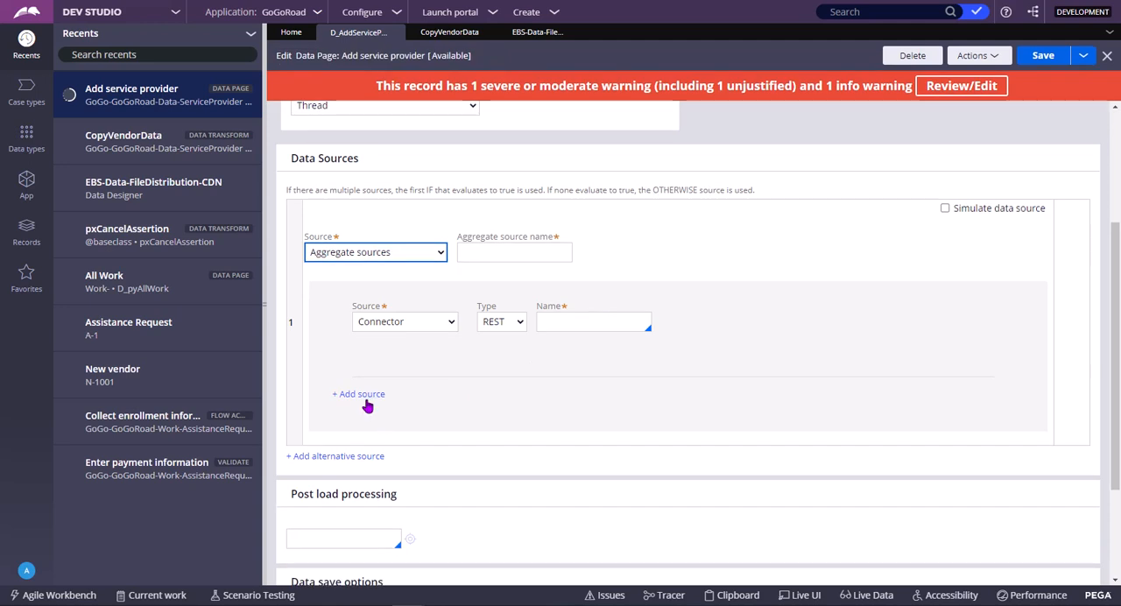
left_click(399, 324)
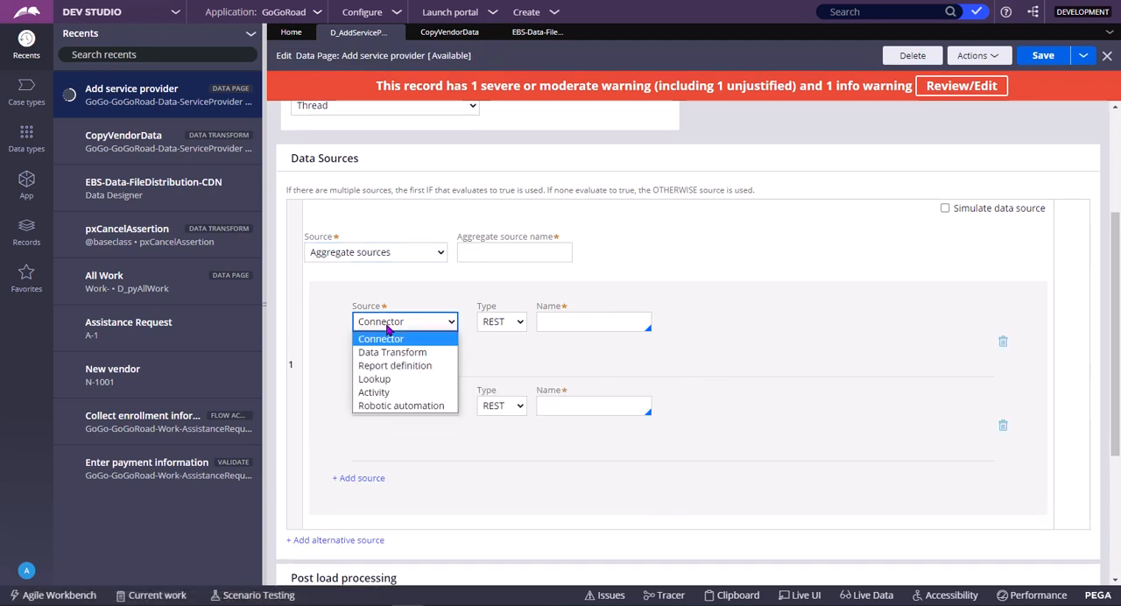
left_click(398, 355)
left_click(403, 375)
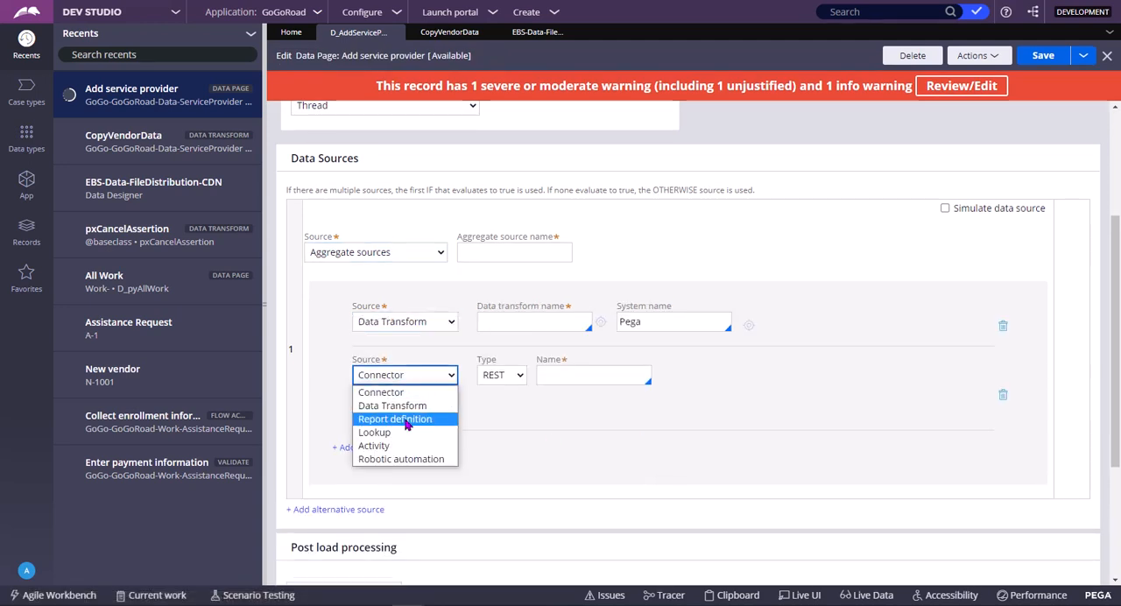
left_click(407, 420)
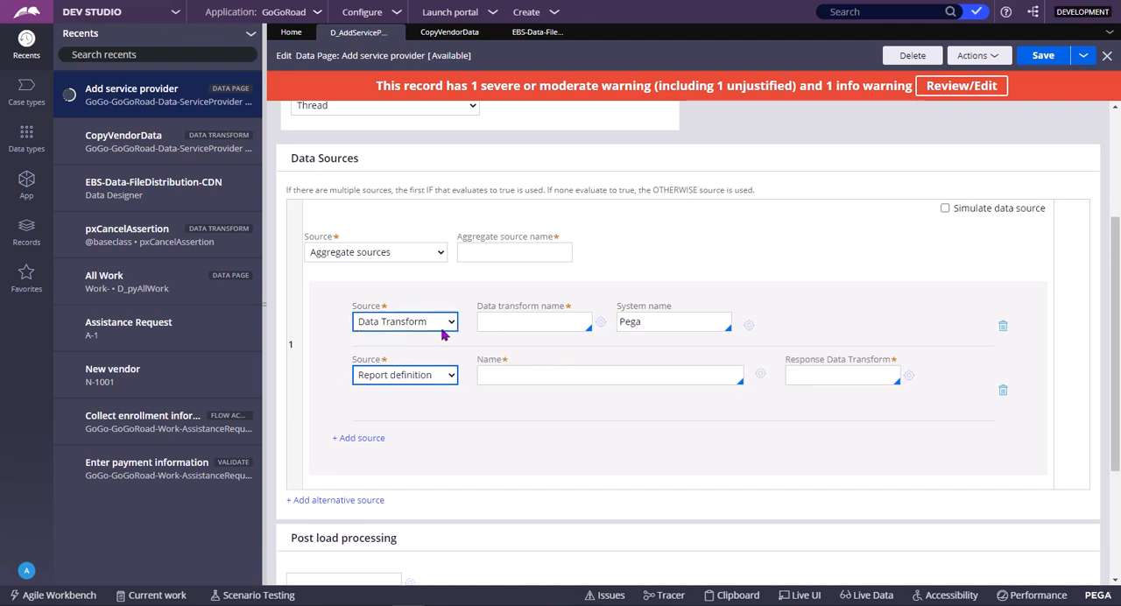
Add a third source to the aggregate and set it to Activity
left_click(516, 320)
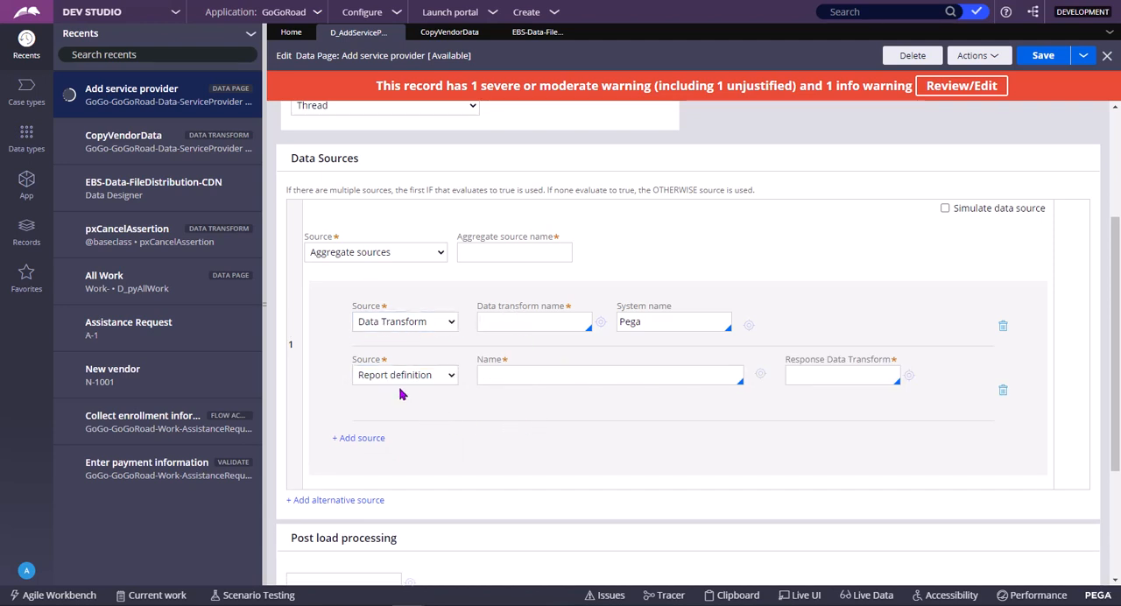
left_click(589, 380)
left_click(365, 459)
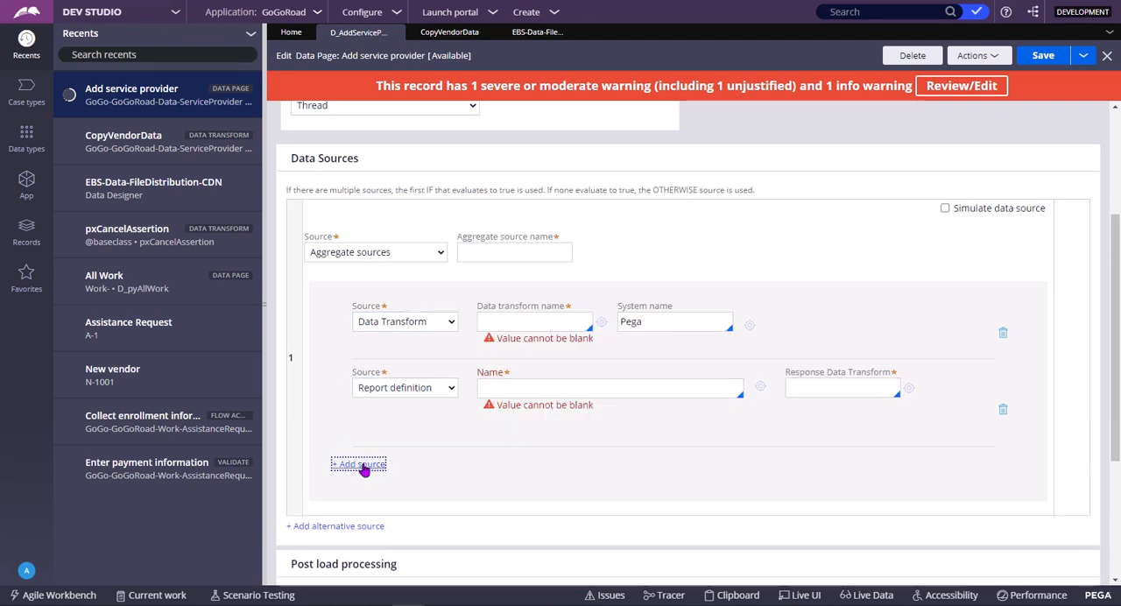
left_click(410, 450)
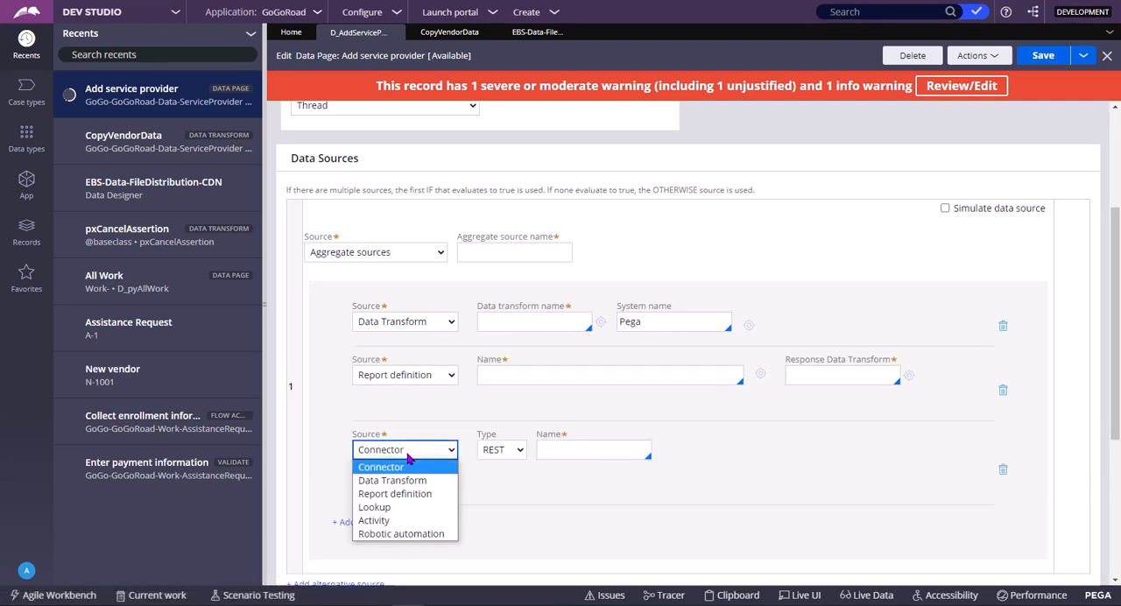
left_click(413, 521)
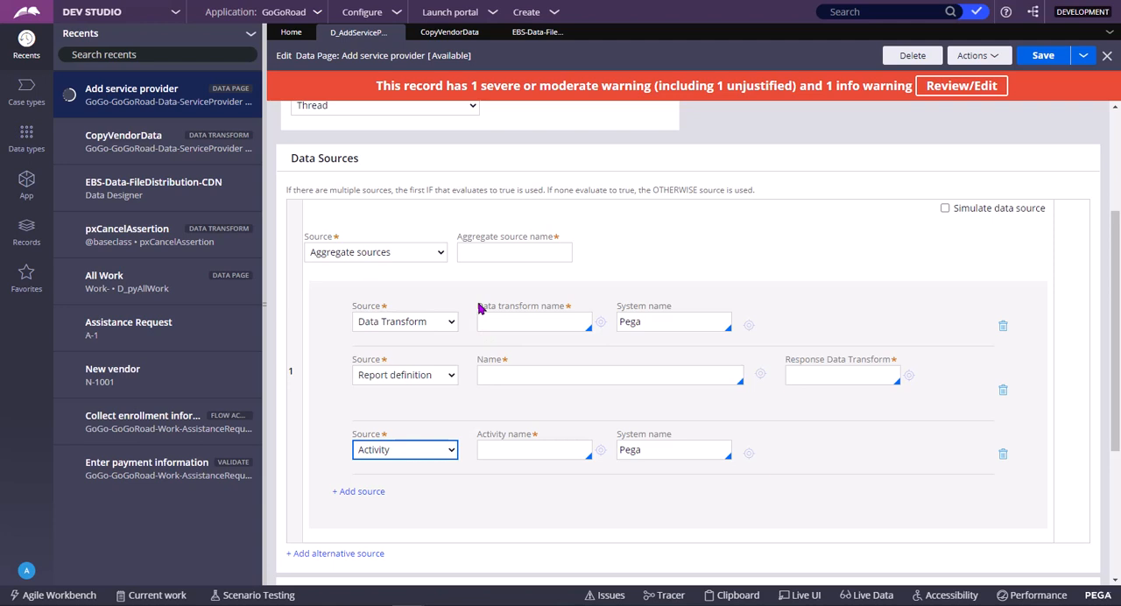
Review the data page's structure, mode and scope settings together with its three aggregate sources and the sections below them
scroll(465, 255, "up", 3)
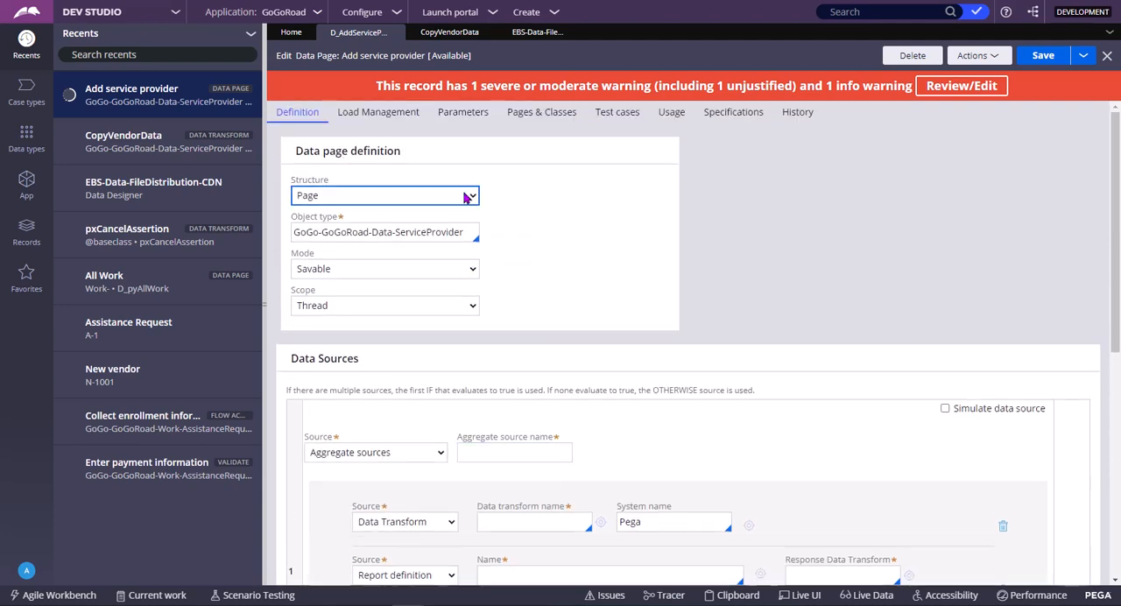
scroll(465, 194, "down", 3)
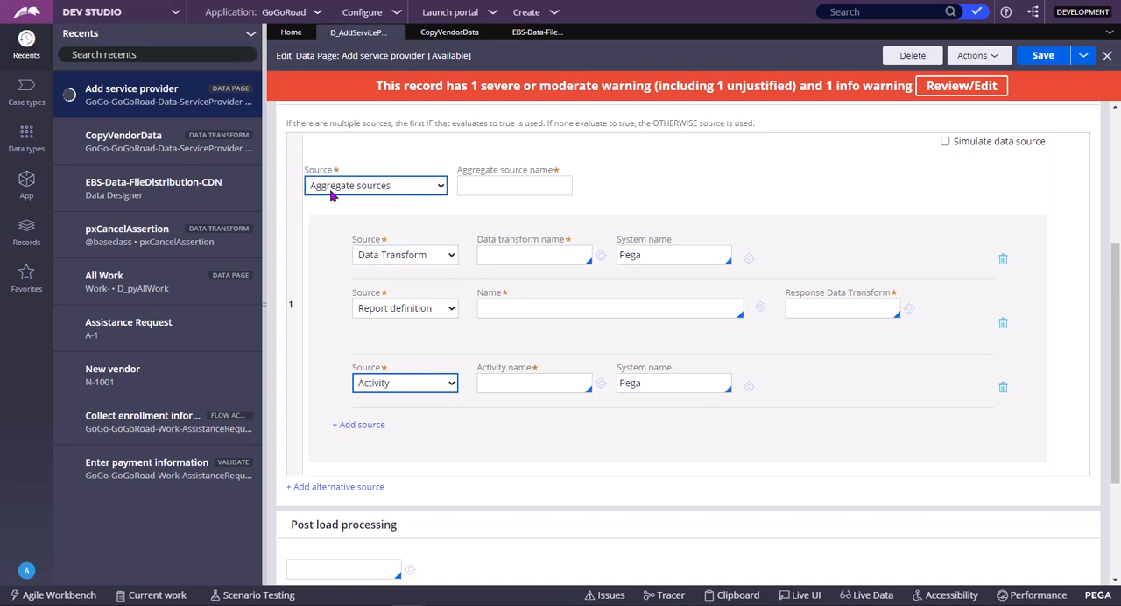
scroll(361, 234, "up", 4)
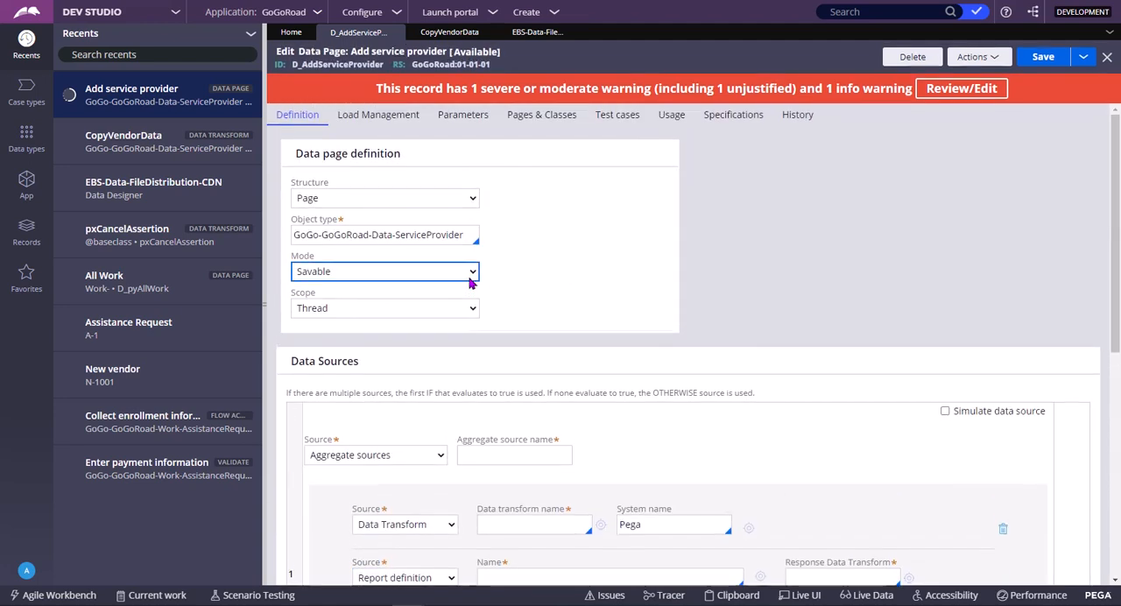
scroll(612, 376, "down", 1)
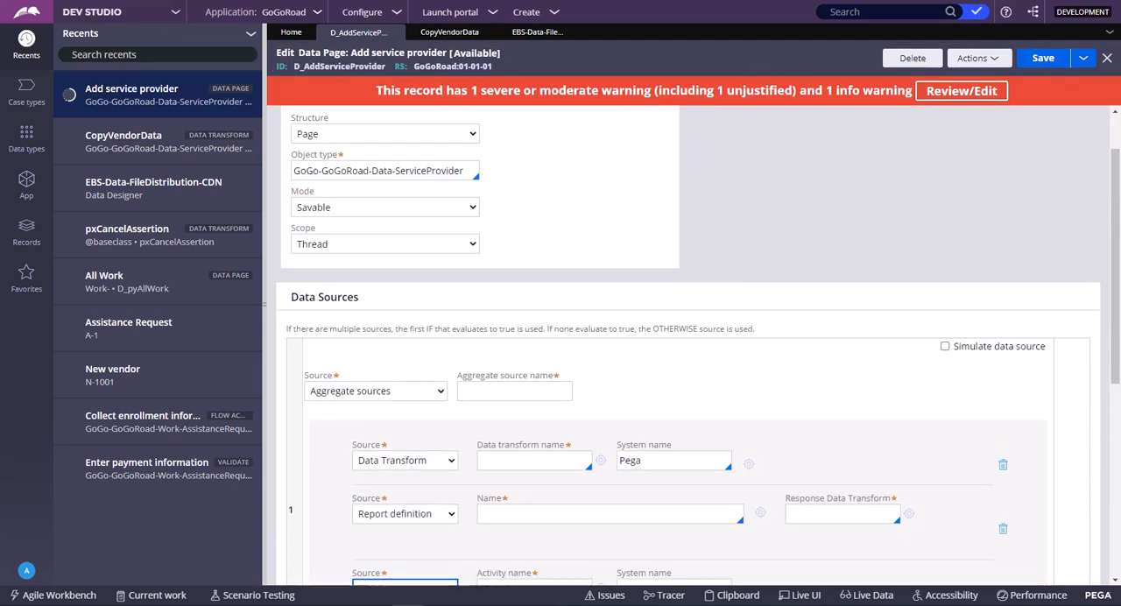
scroll(769, 298, "down", 3)
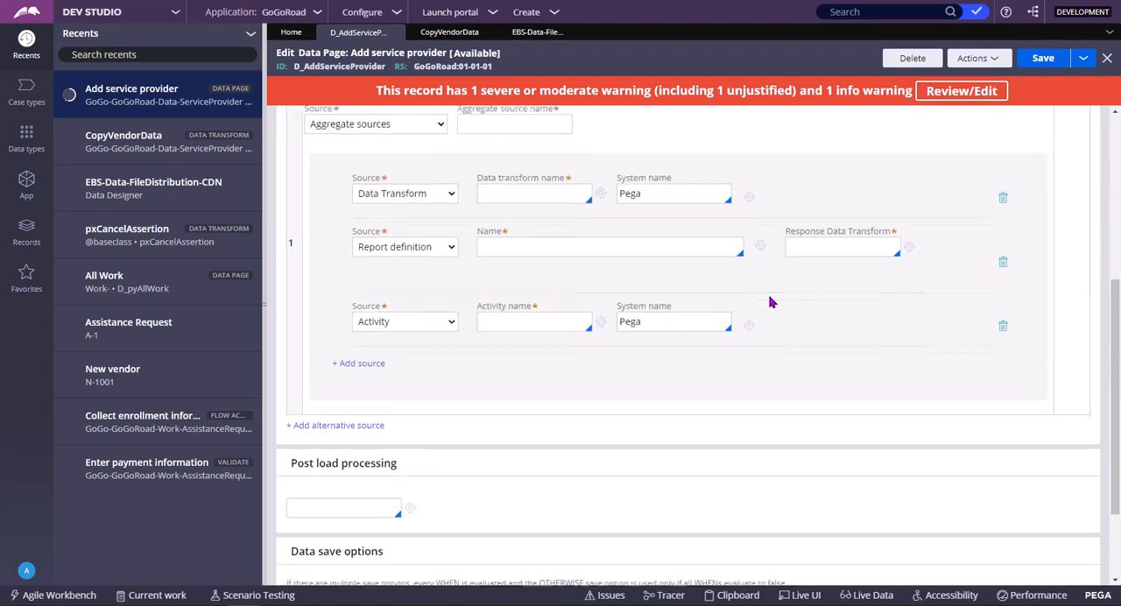